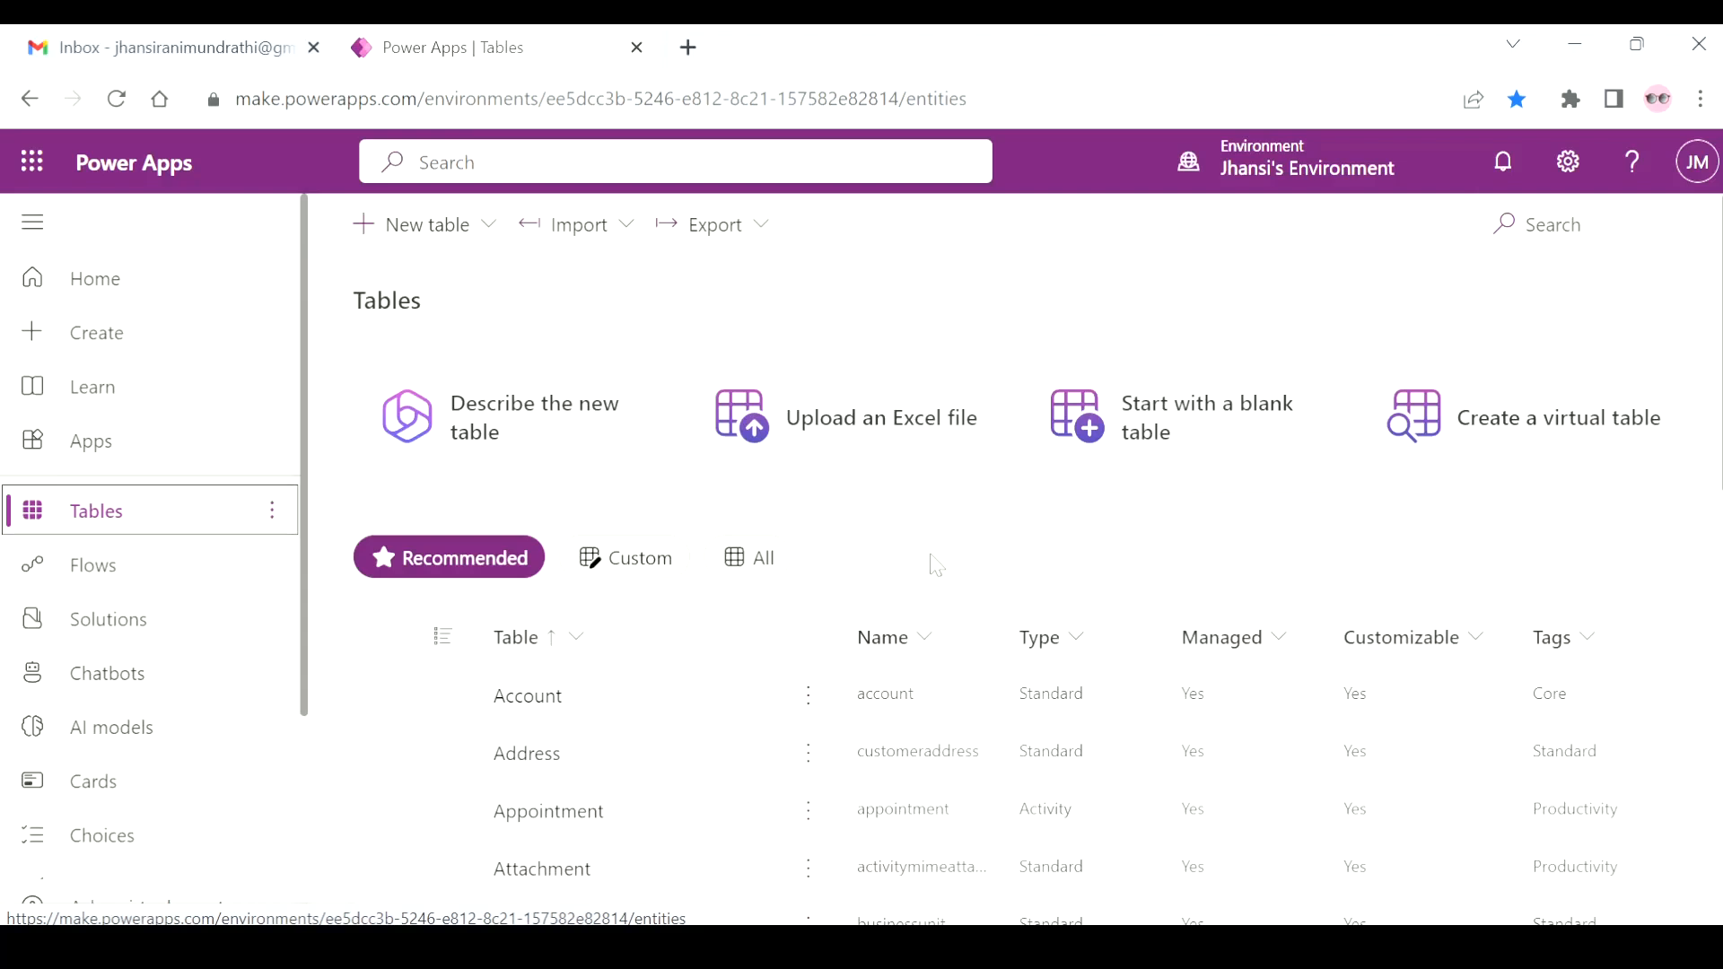
Start creating a table from an Excel file and open the Create_Table_Products workbook from the Desktop's Data folder.
{"action": "left_click", "coordinate": [865, 469]}
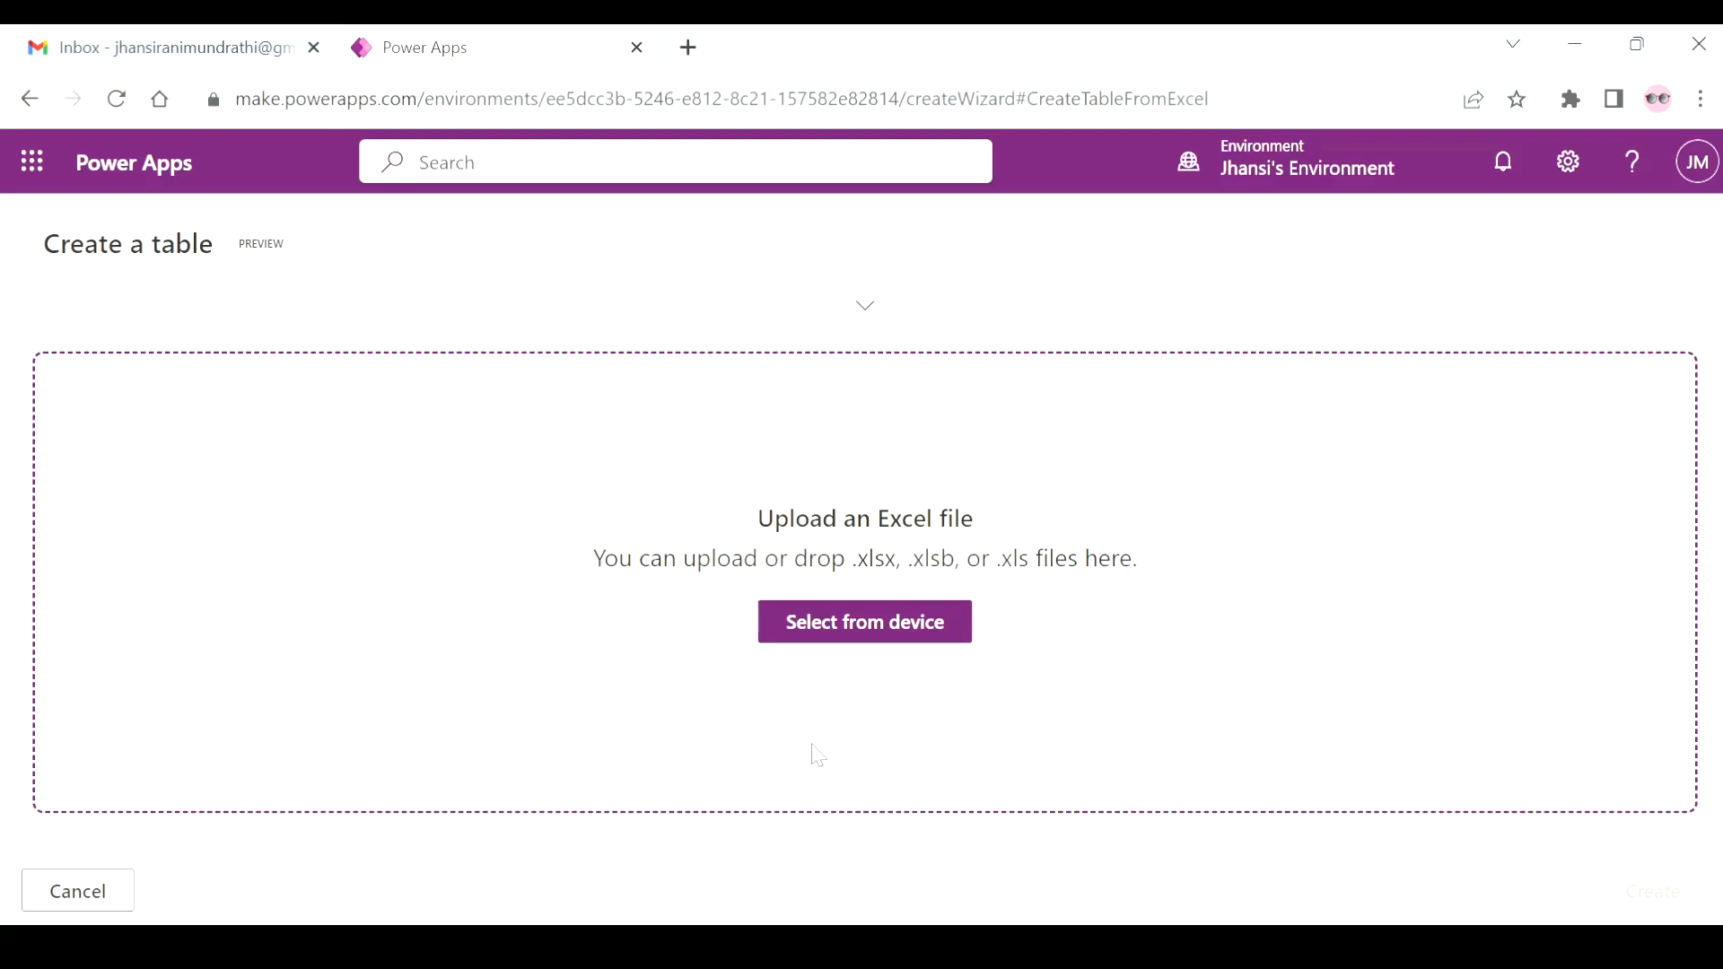
{"action": "key", "text": "alt+Tab"}
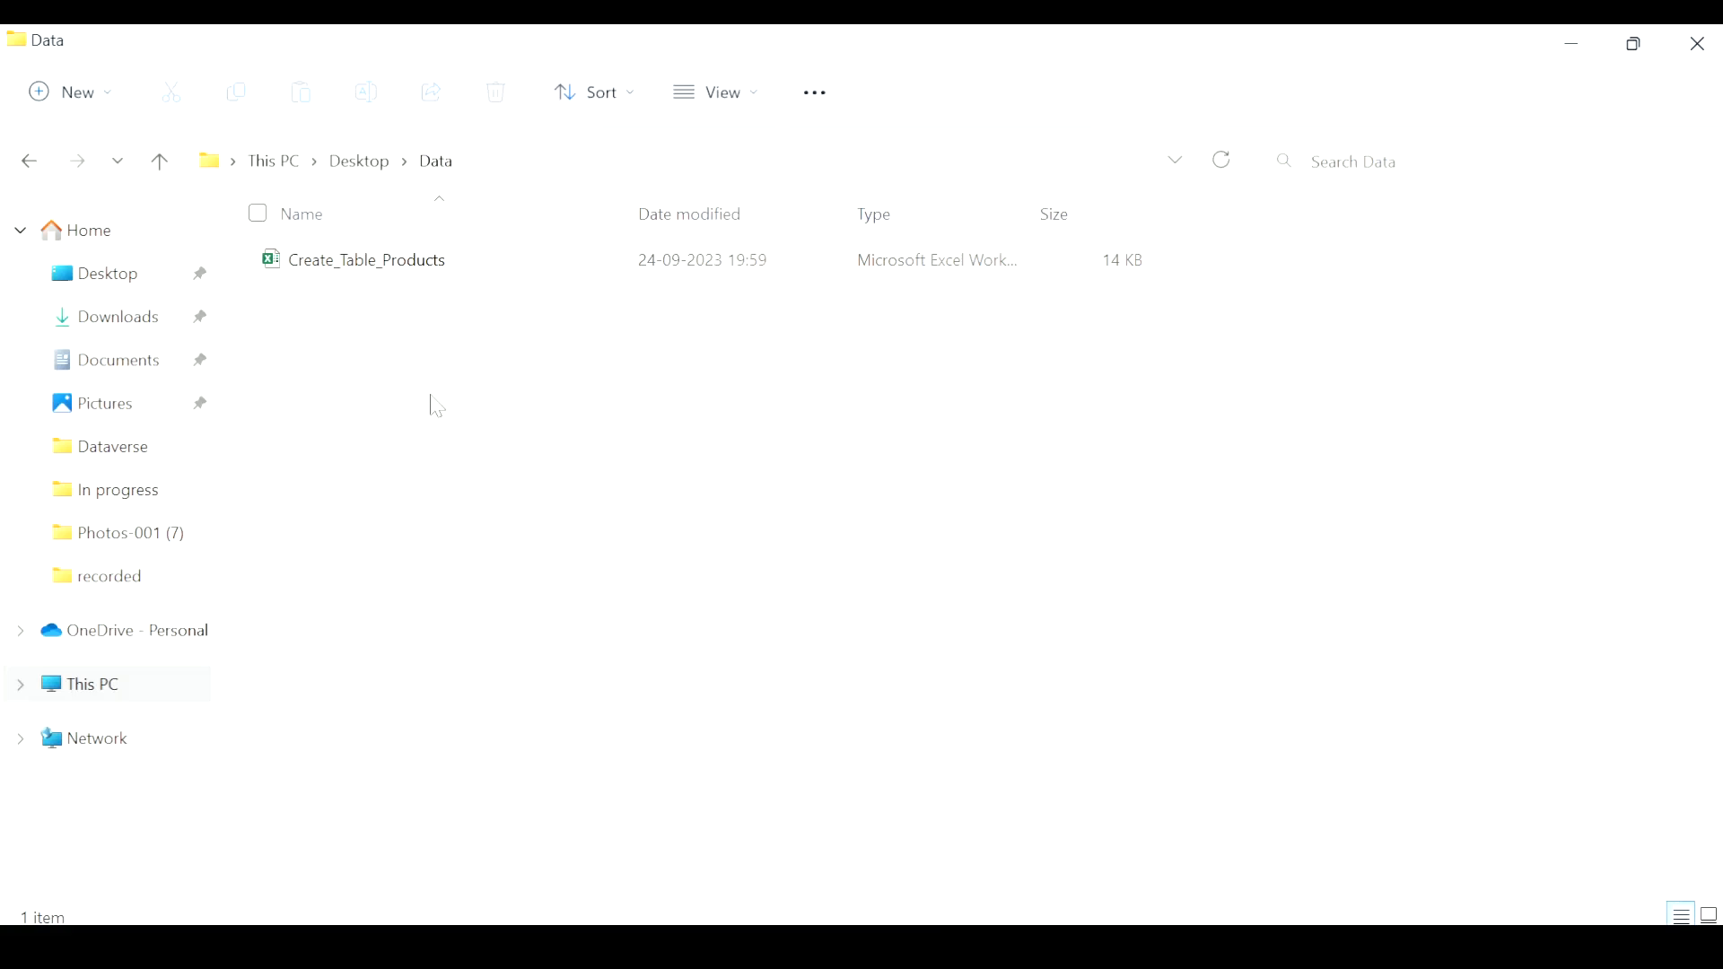
{"action": "double_click", "coordinate": [434, 263]}
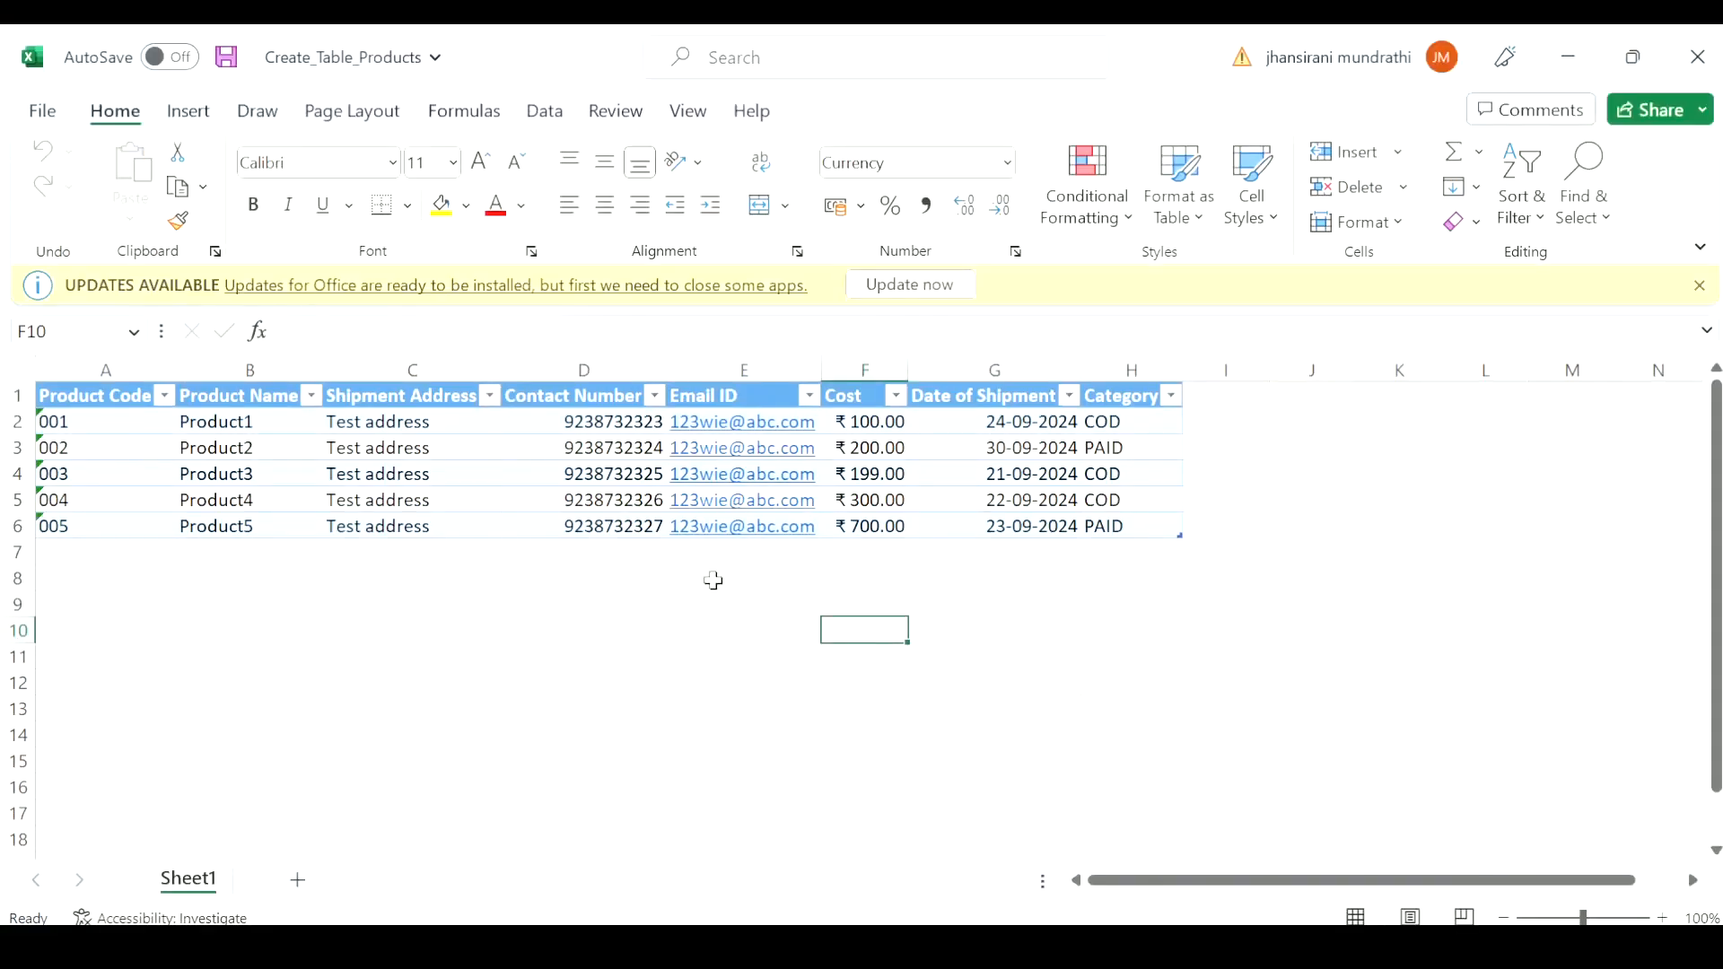
{"action": "left_click", "coordinate": [1699, 285]}
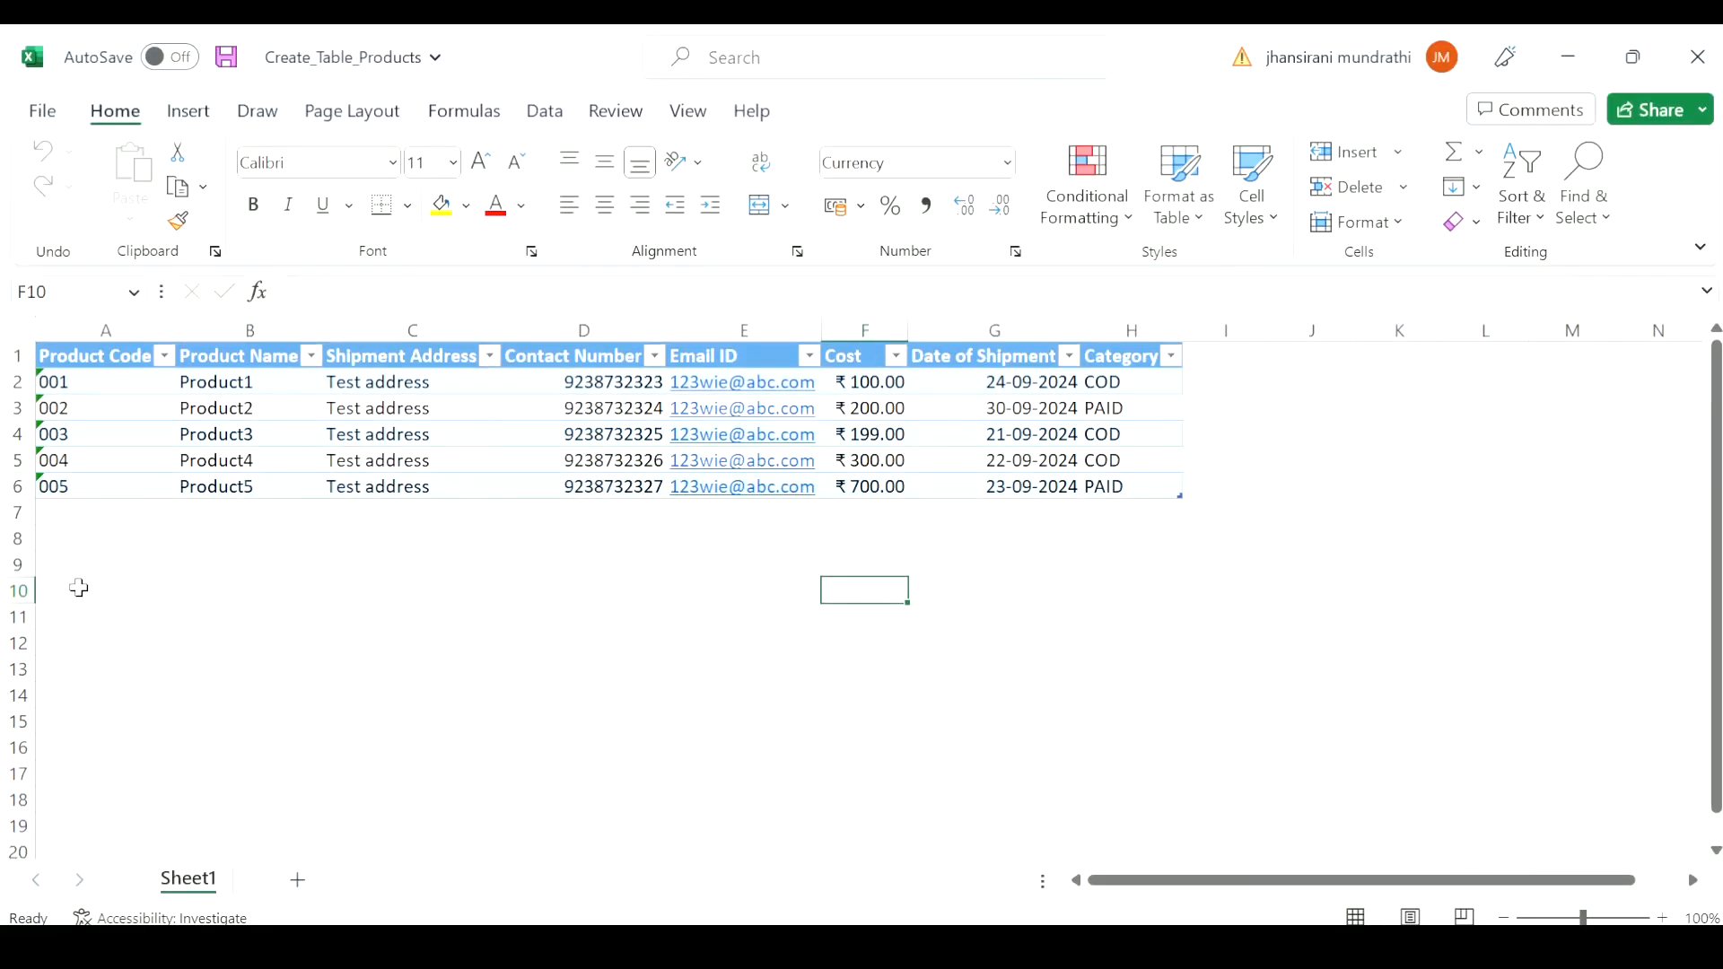
Examine the workbook's column headers from Product Code through Category and close the workbook.
{"action": "left_click", "coordinate": [87, 361]}
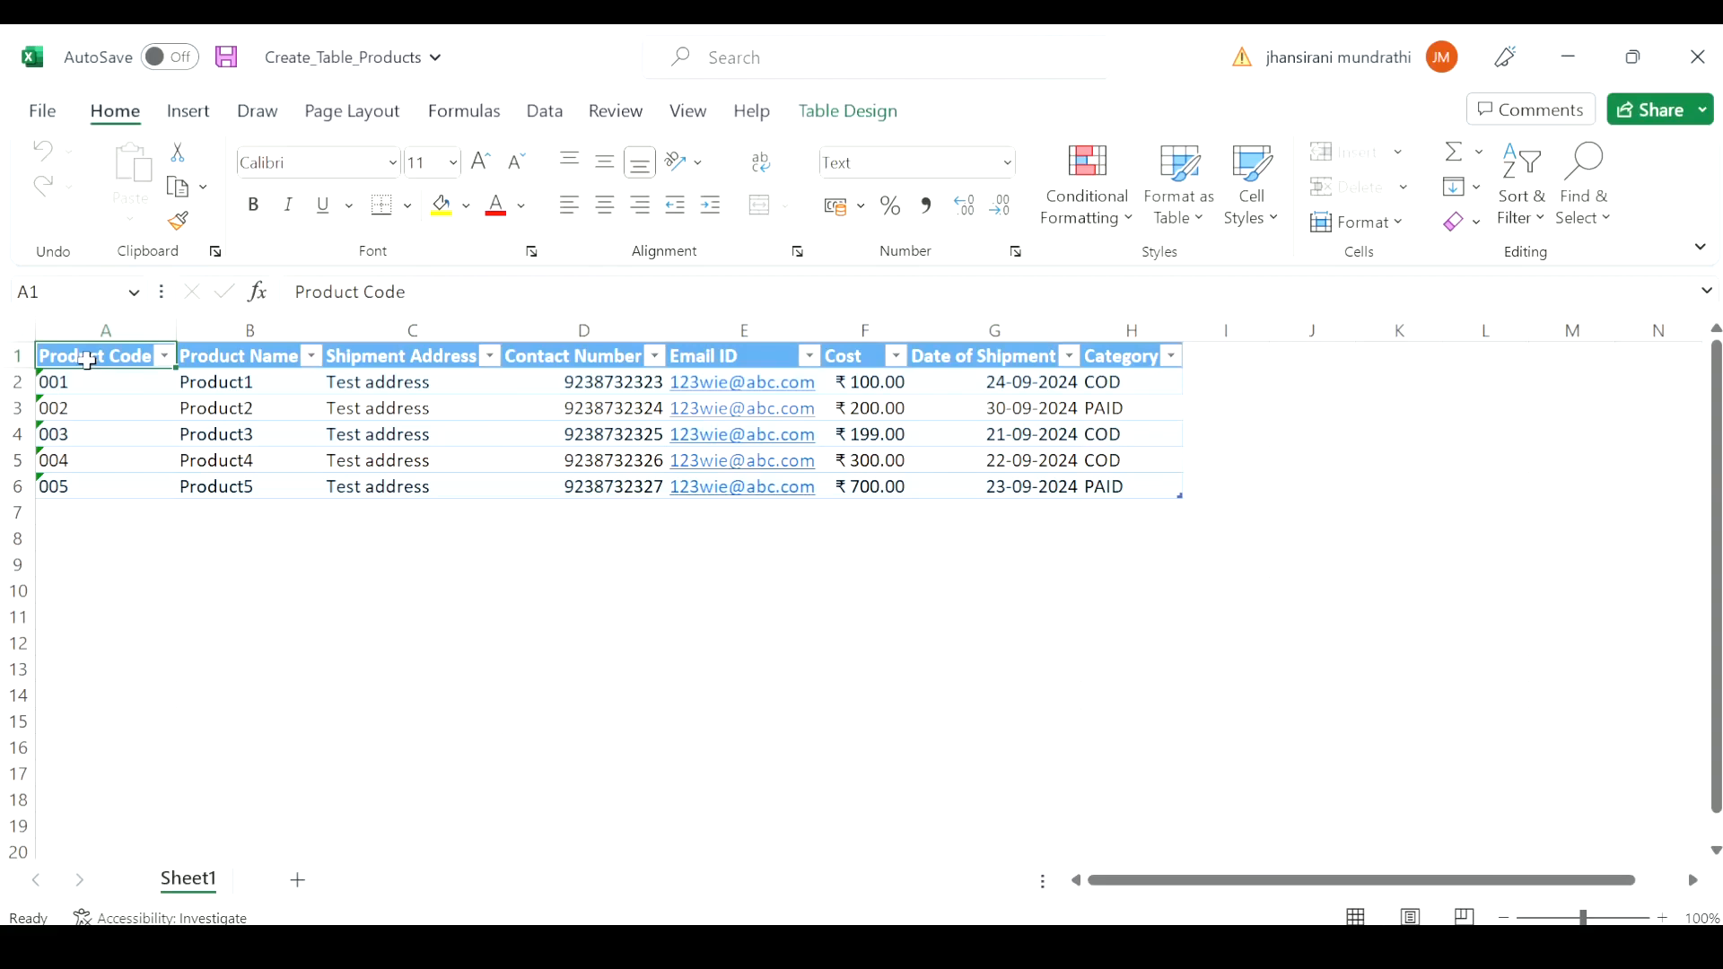
{"action": "key", "text": "Right"}
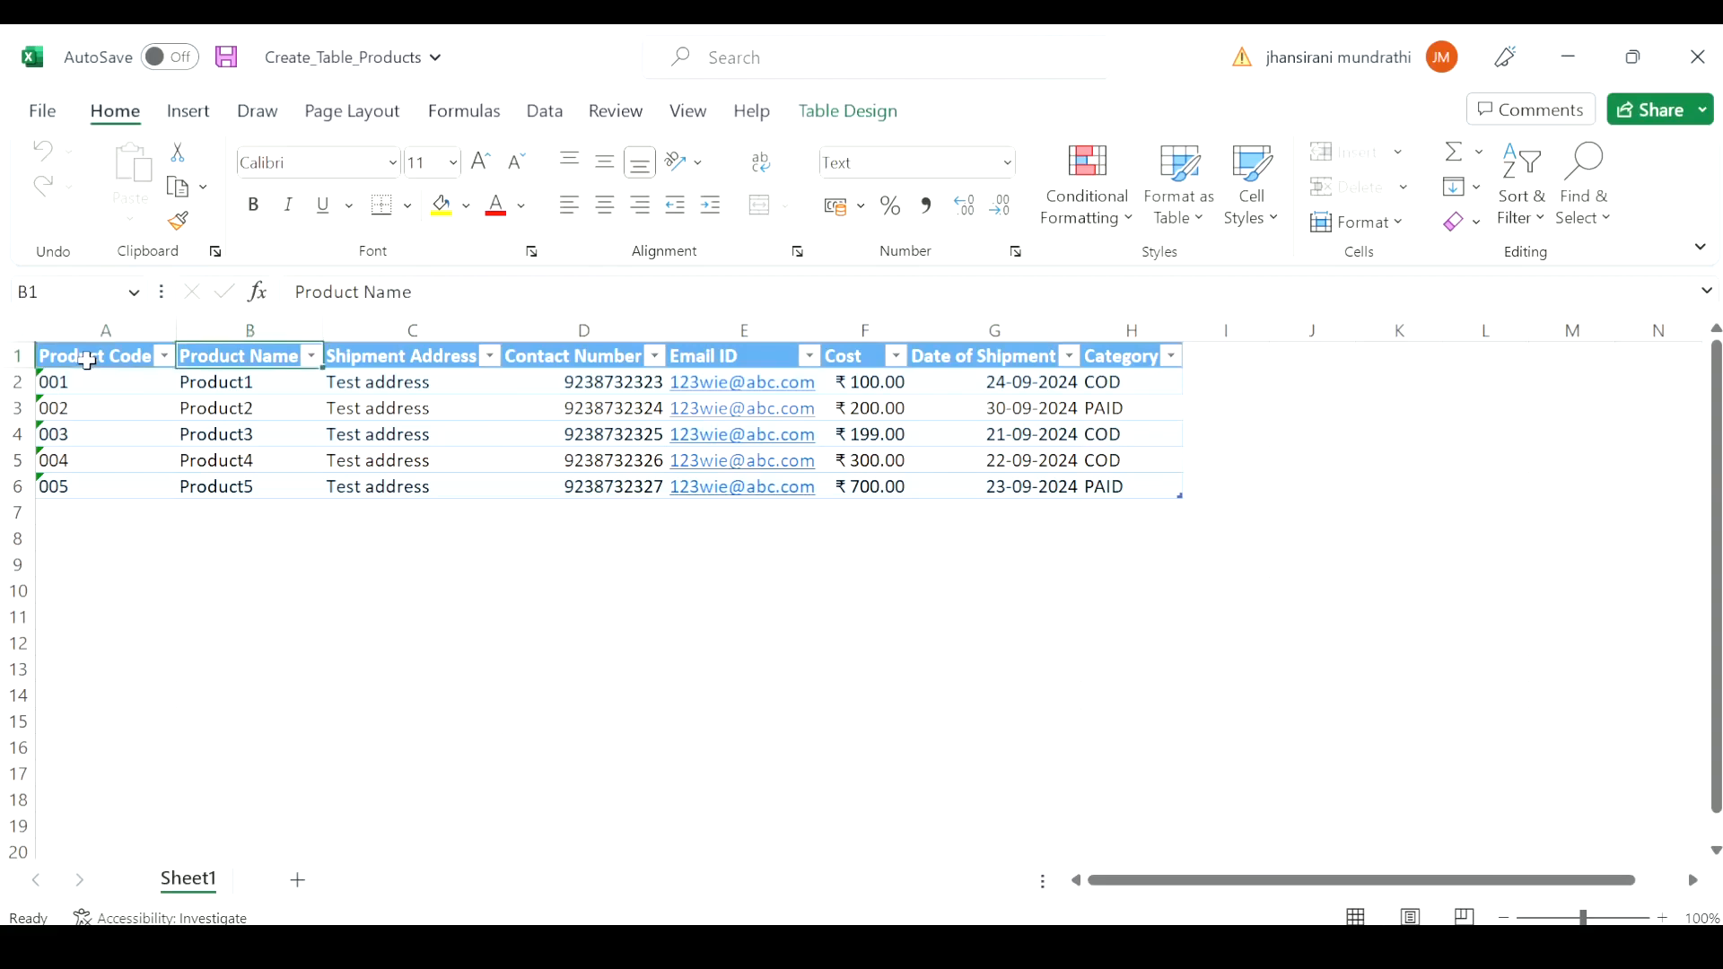
{"action": "key", "text": "Right"}
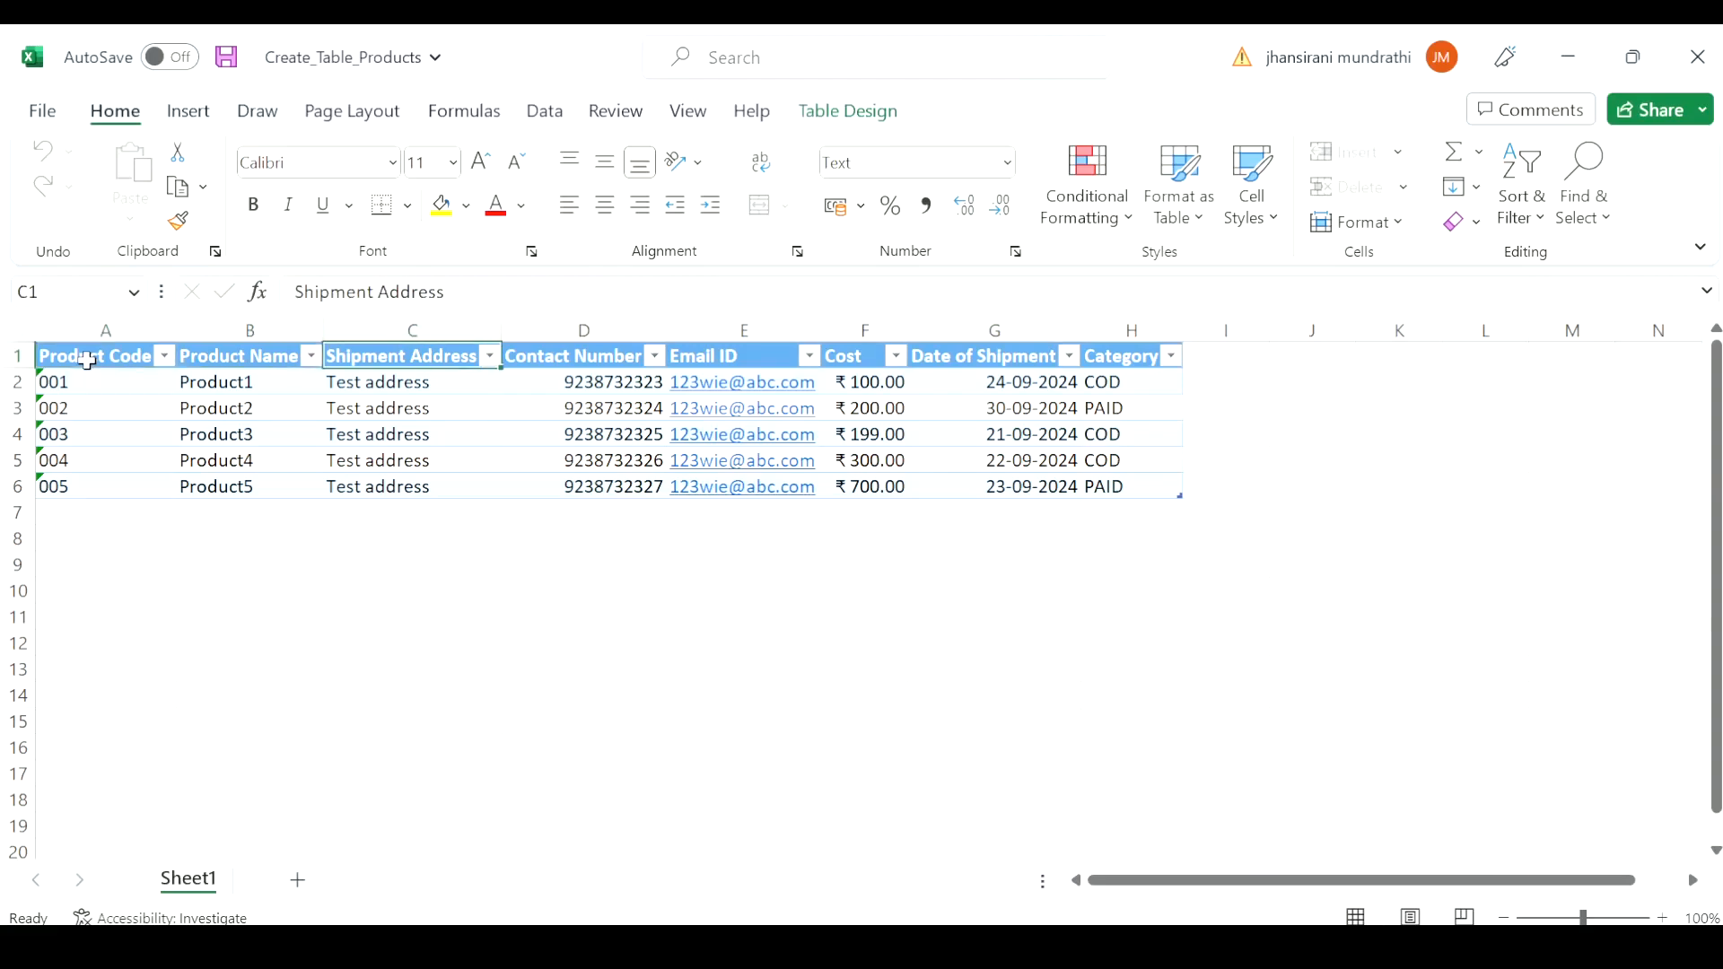
{"action": "key", "text": "Right"}
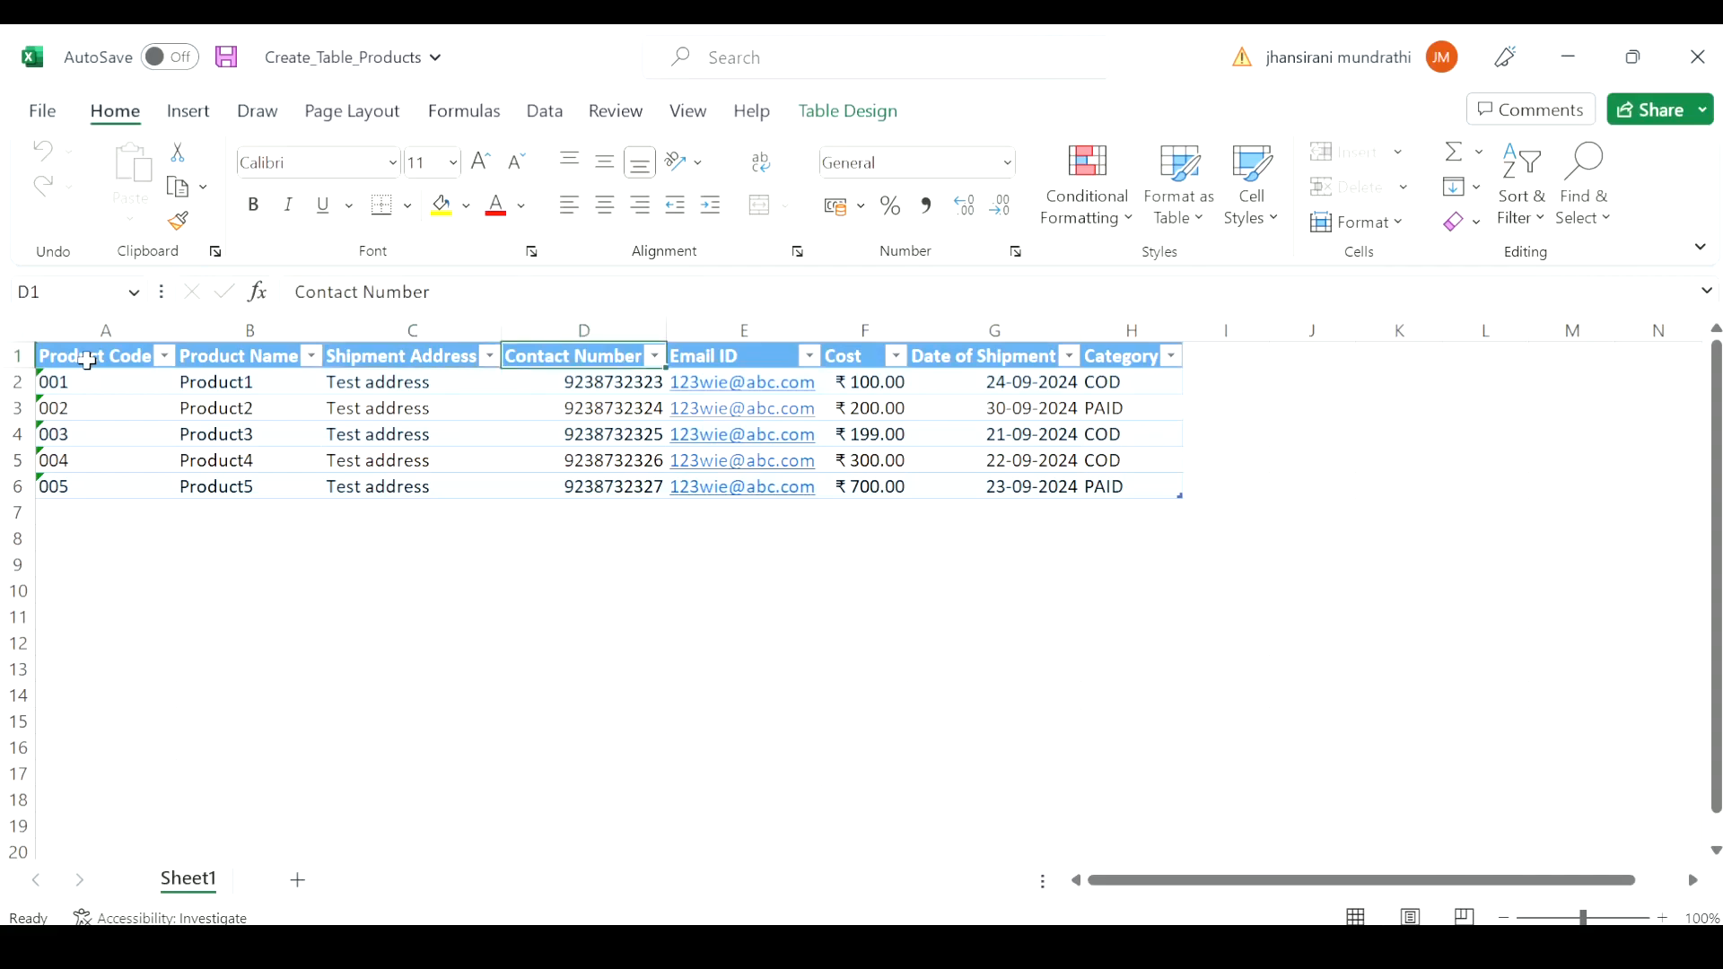
{"action": "key", "text": "Right"}
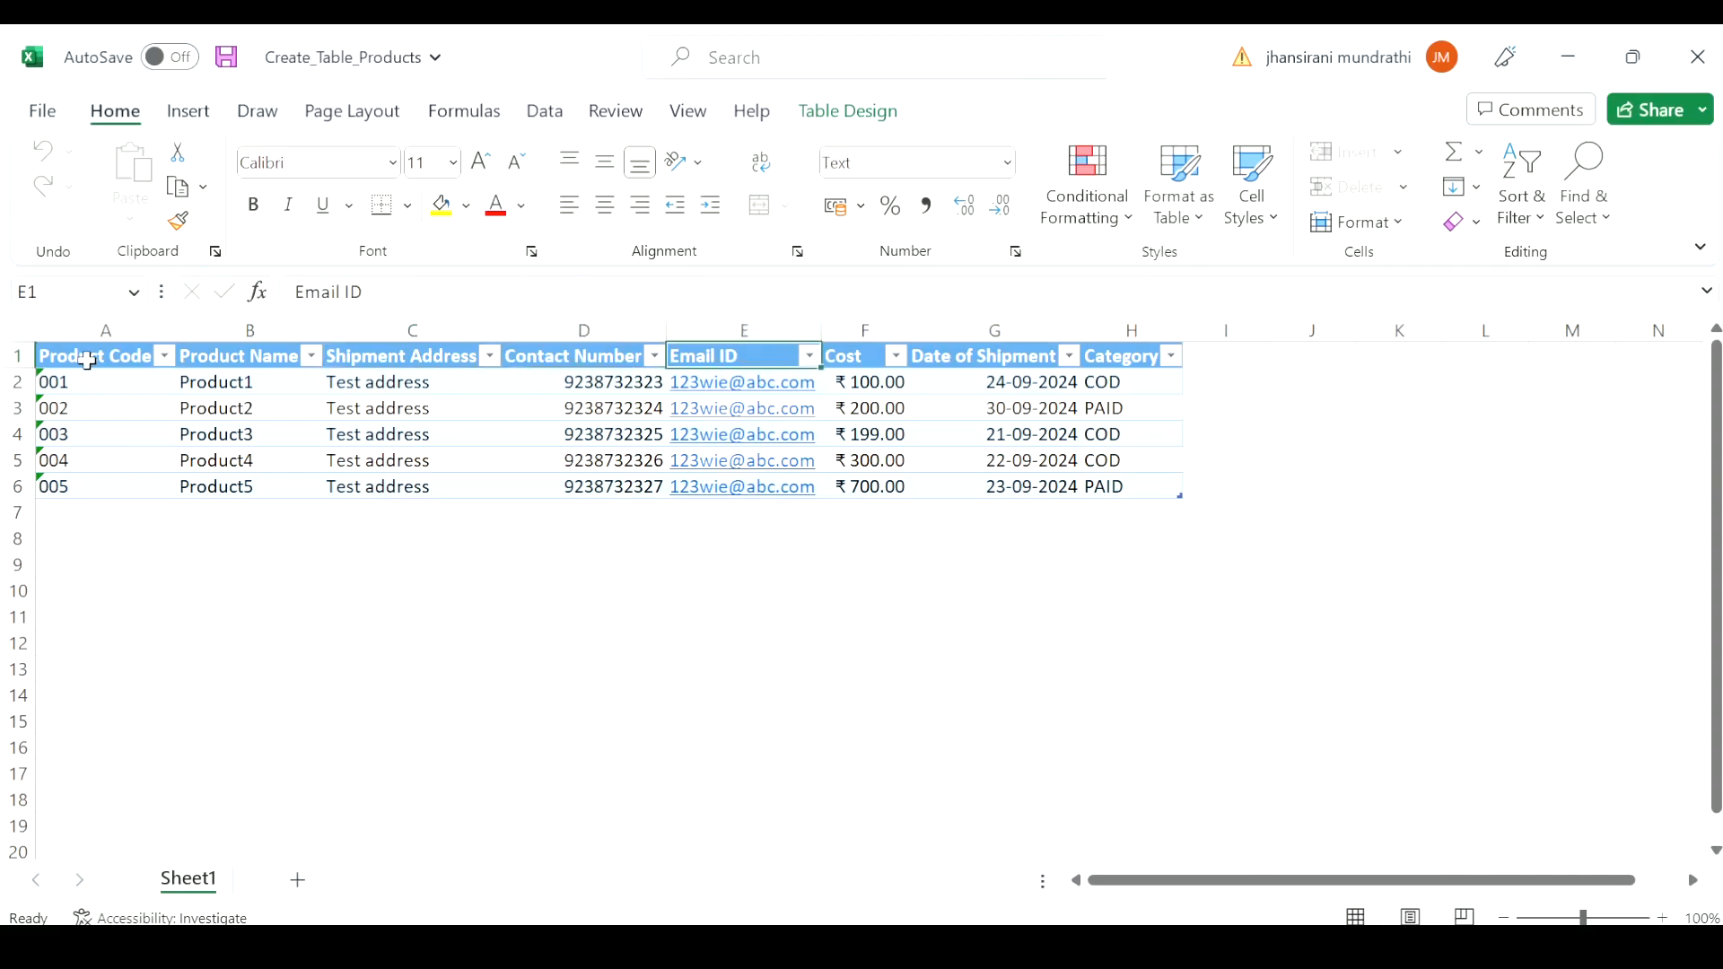
{"action": "key", "text": "Right"}
{"action": "key", "text": "Right"}
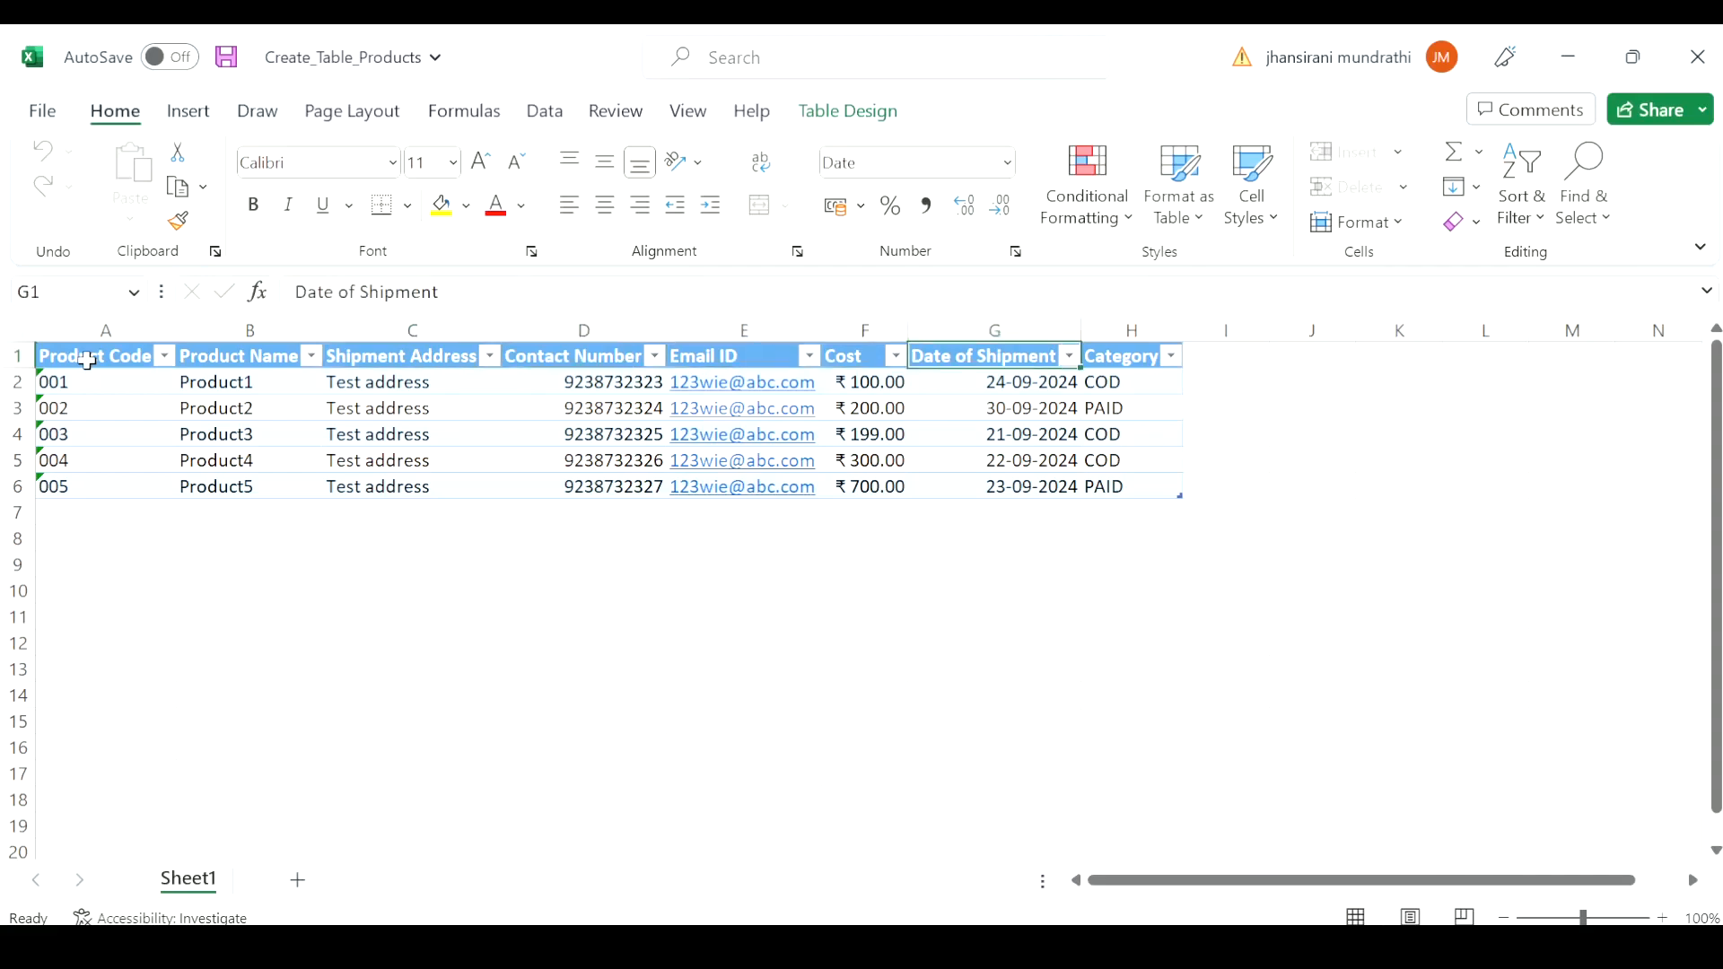
{"action": "key", "text": "Right"}
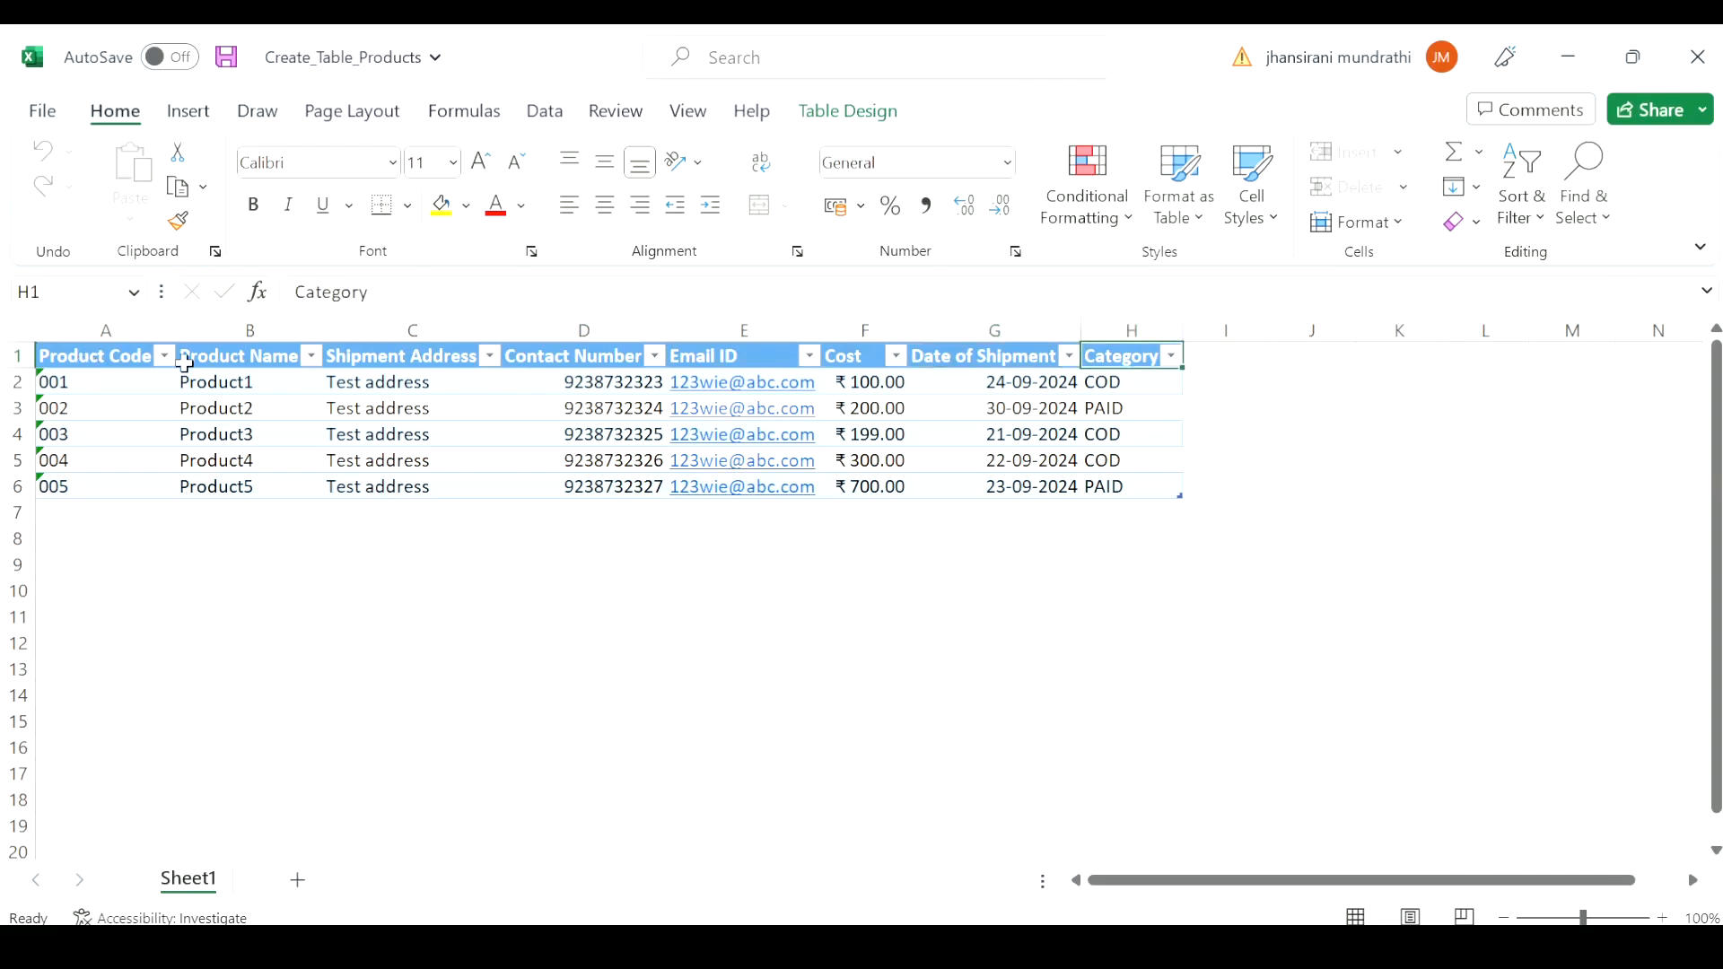
{"action": "left_click", "coordinate": [1697, 56]}
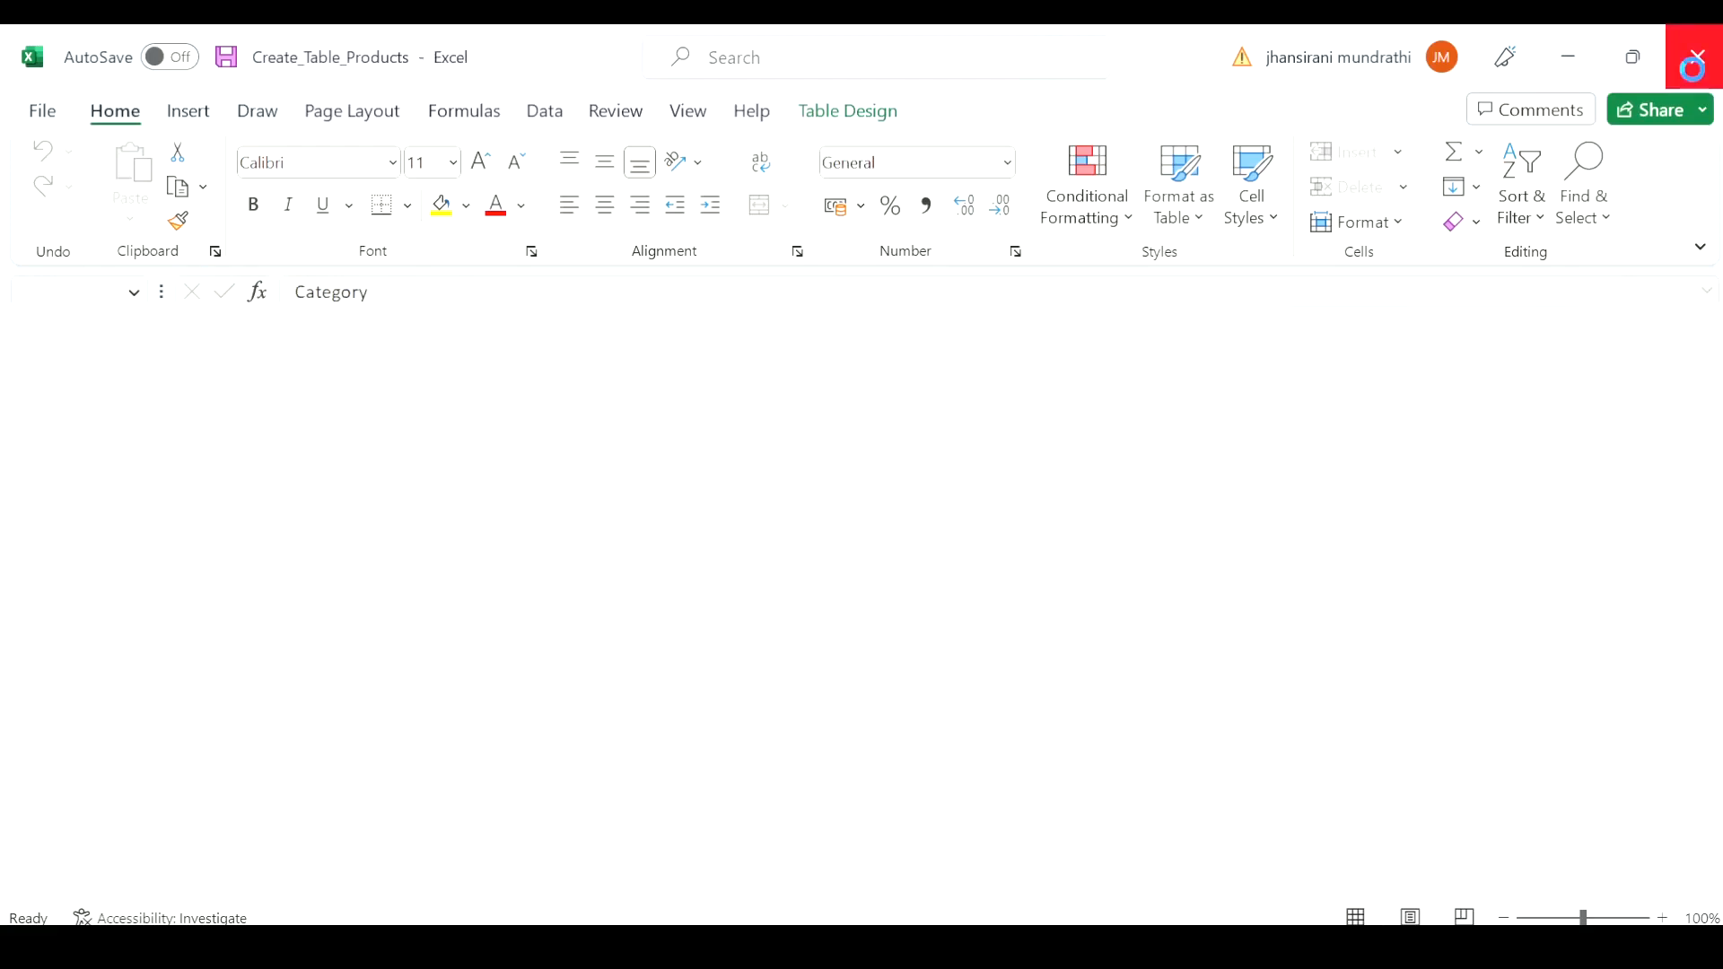
Upload the products workbook, check its previewed columns, and create the Shipment Record table with the first row as column headers.
{"action": "left_click", "coordinate": [636, 629]}
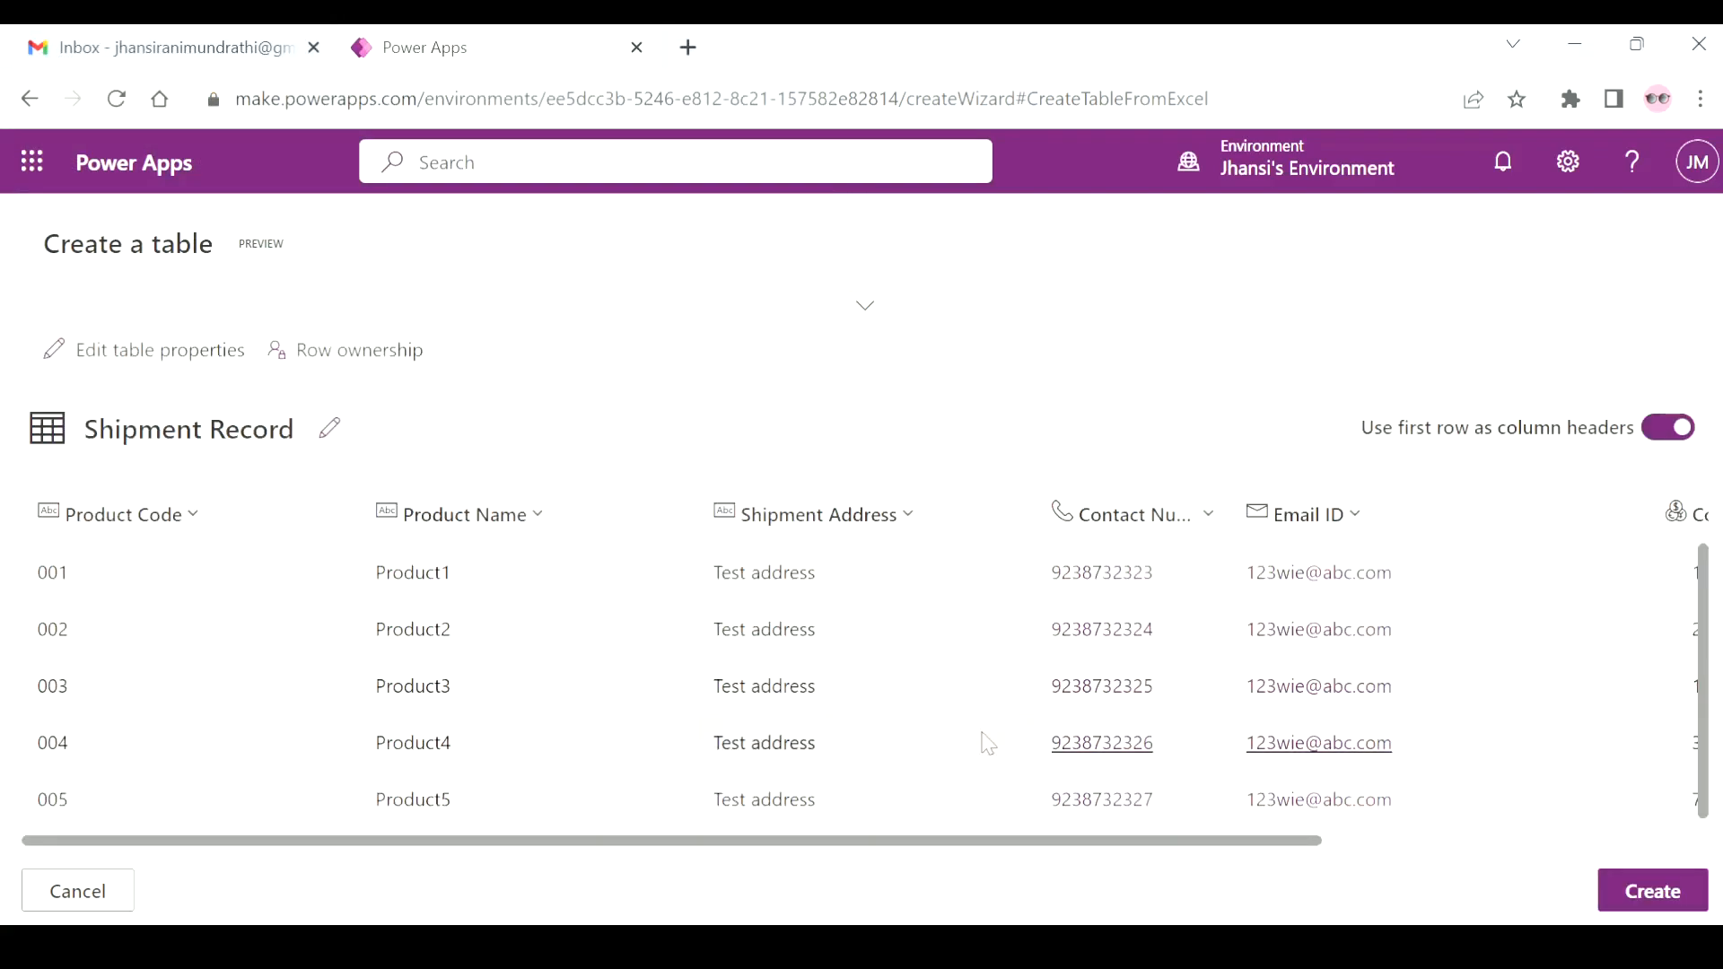
{"action": "scroll", "coordinate": [987, 743], "scroll_direction": "right", "scroll_amount": 5}
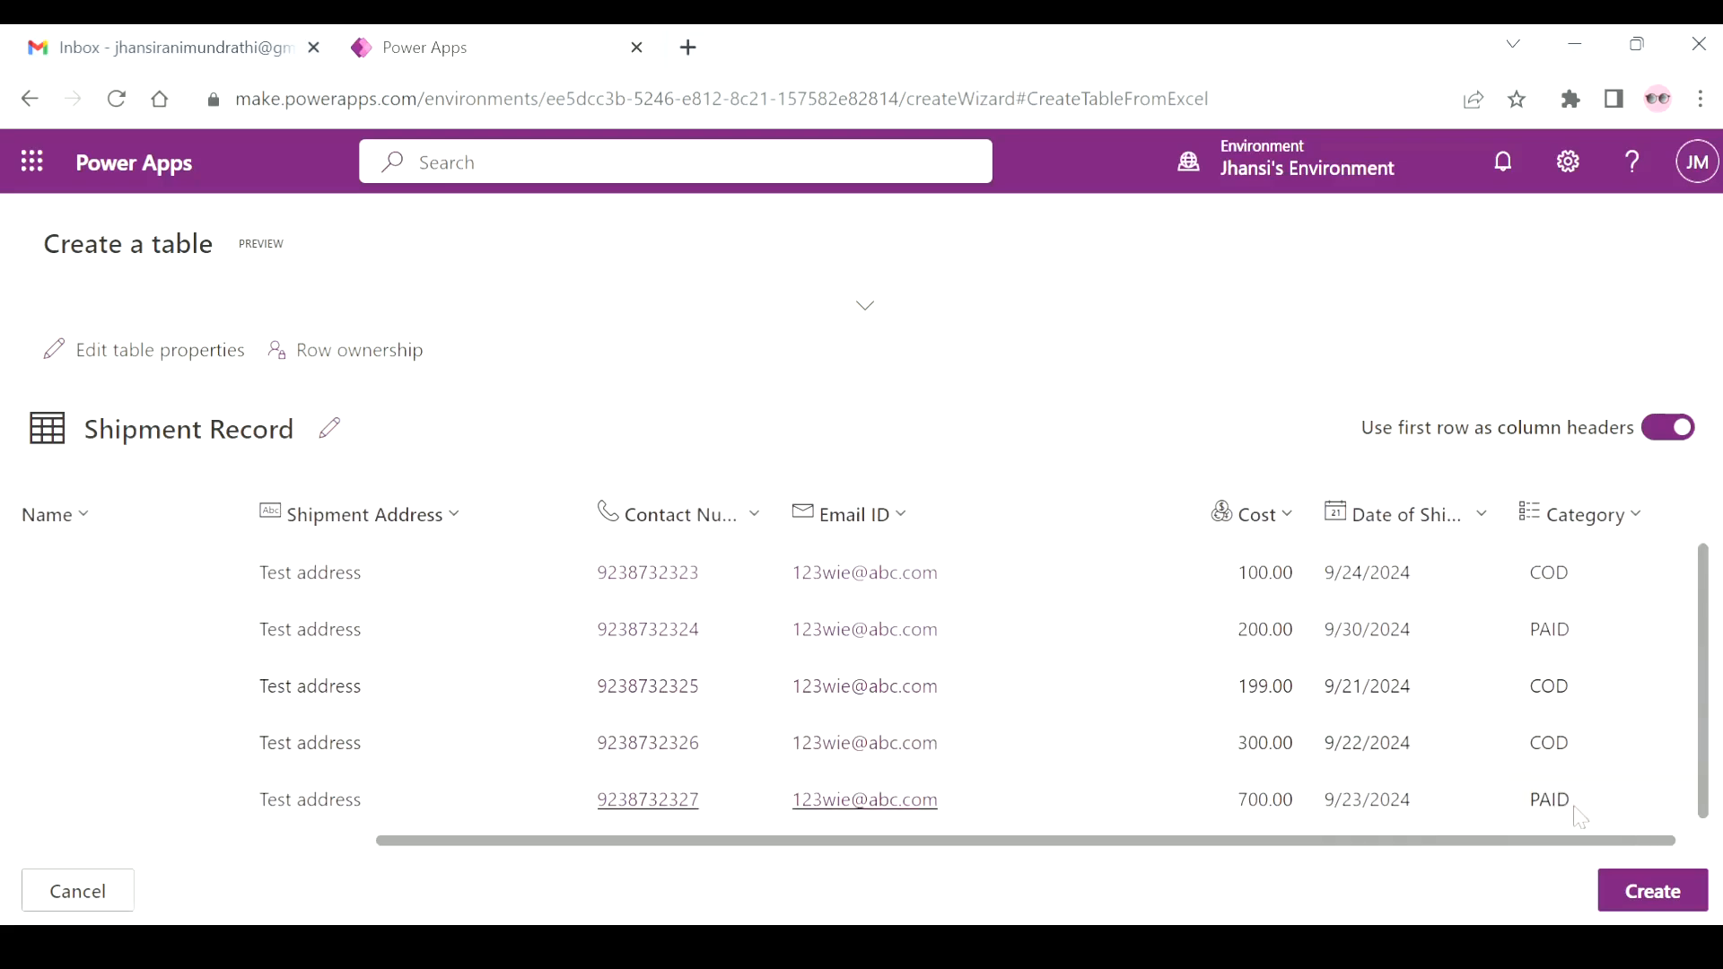
{"action": "left_click", "coordinate": [1649, 902]}
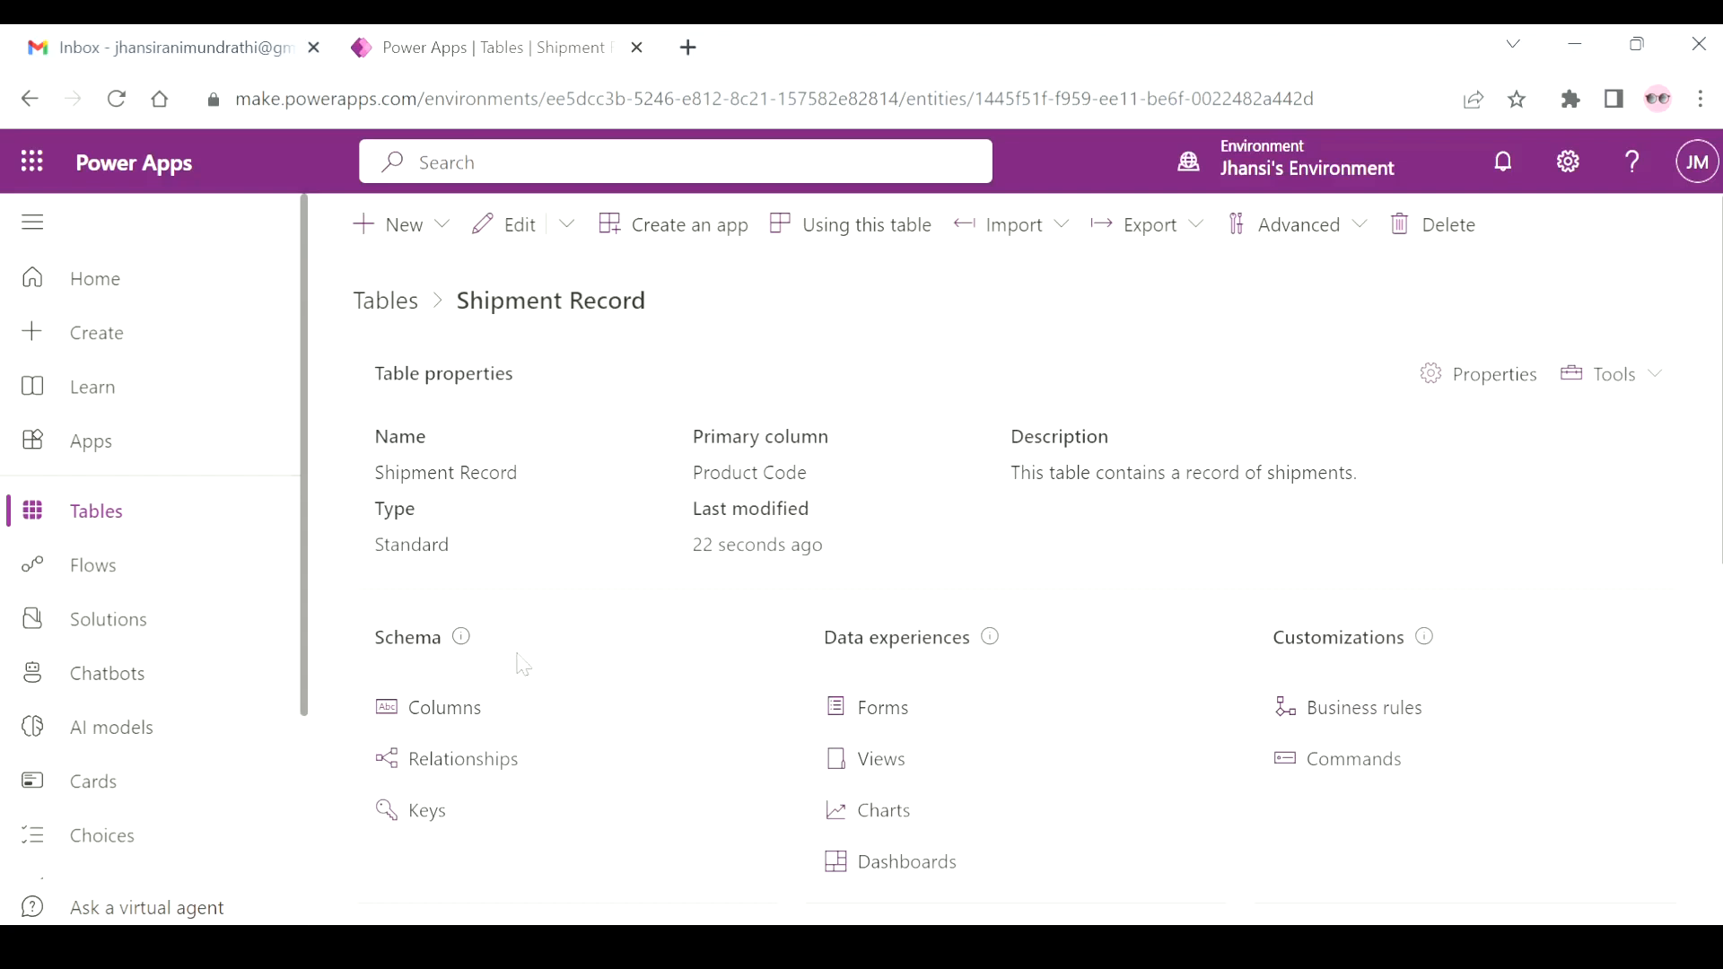
Examine the Shipment Record table's data and its list of existing columns, leaving the shown columns as they are.
{"action": "scroll", "coordinate": [992, 697], "scroll_direction": "down", "scroll_amount": 3}
{"action": "scroll", "coordinate": [993, 697], "scroll_direction": "down", "scroll_amount": 1}
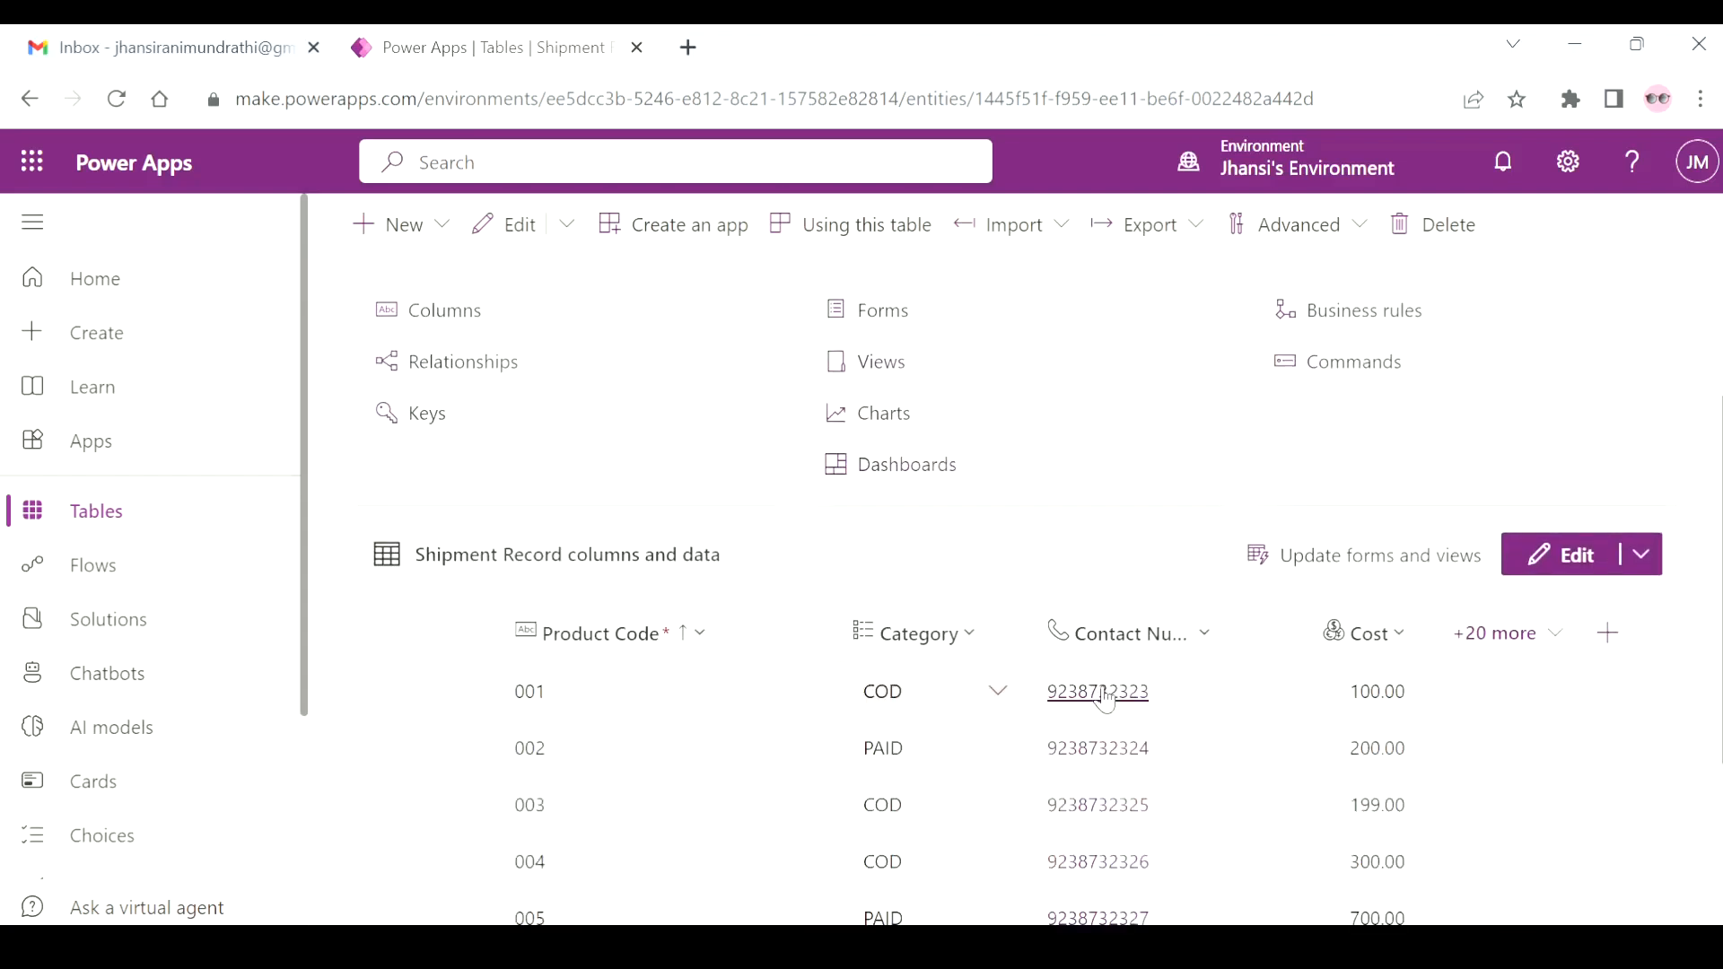
{"action": "left_click", "coordinate": [1497, 633]}
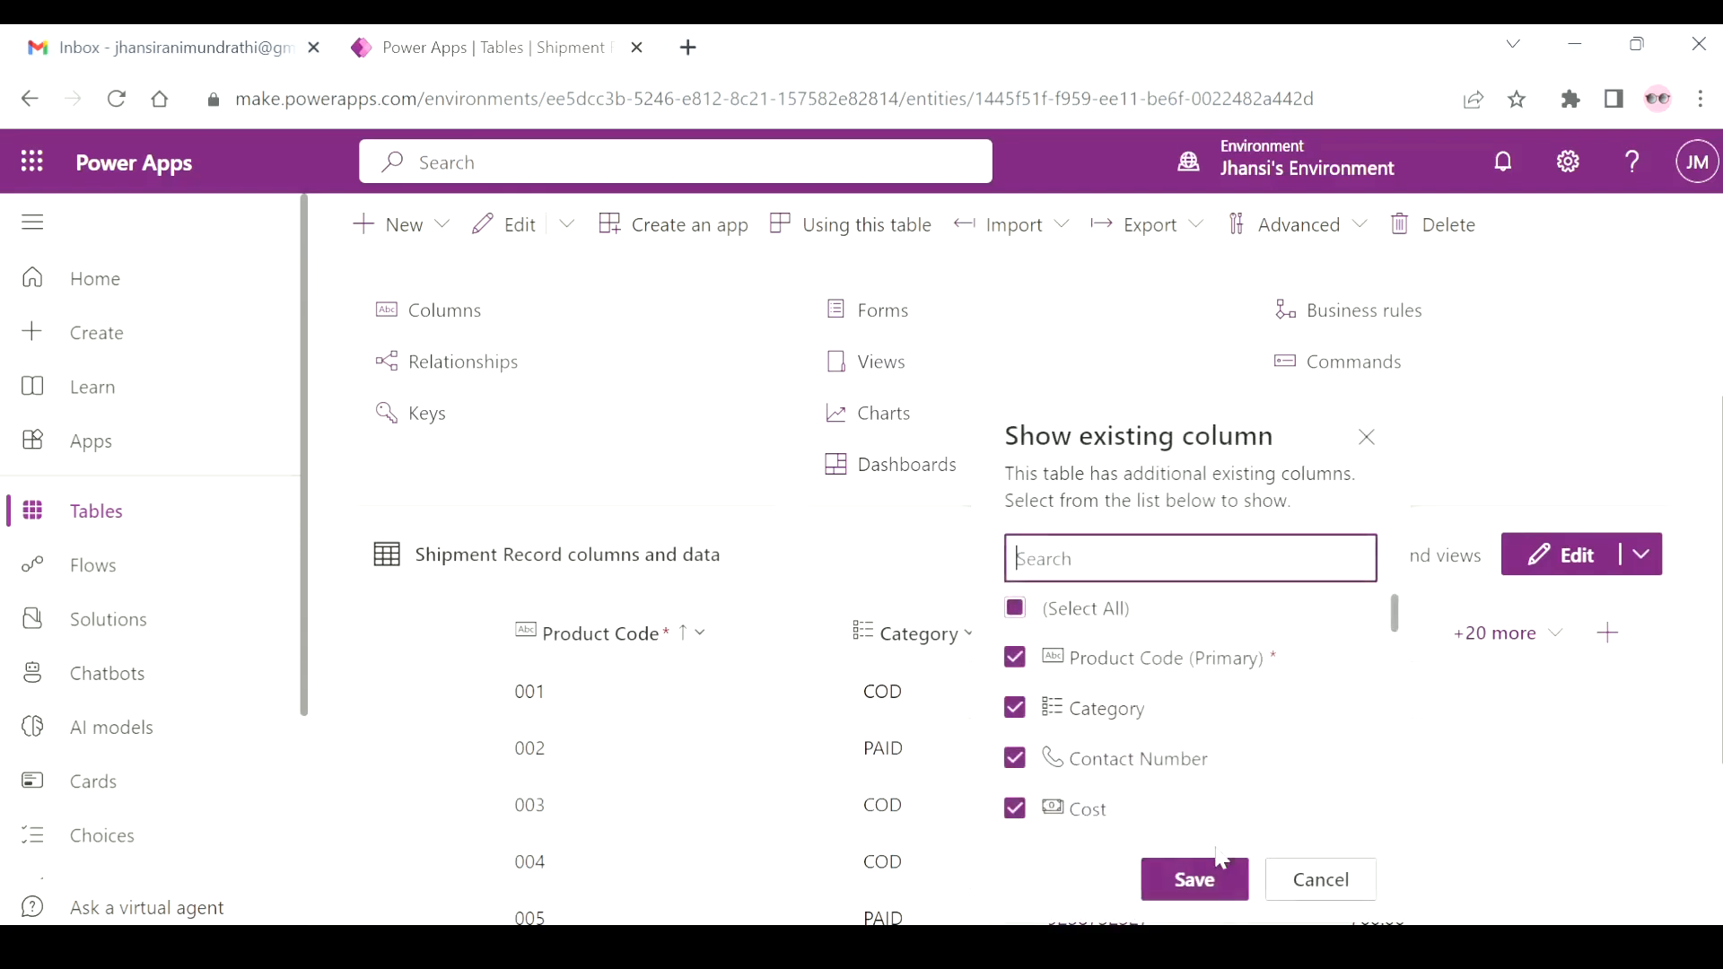
{"action": "left_click", "coordinate": [1353, 879]}
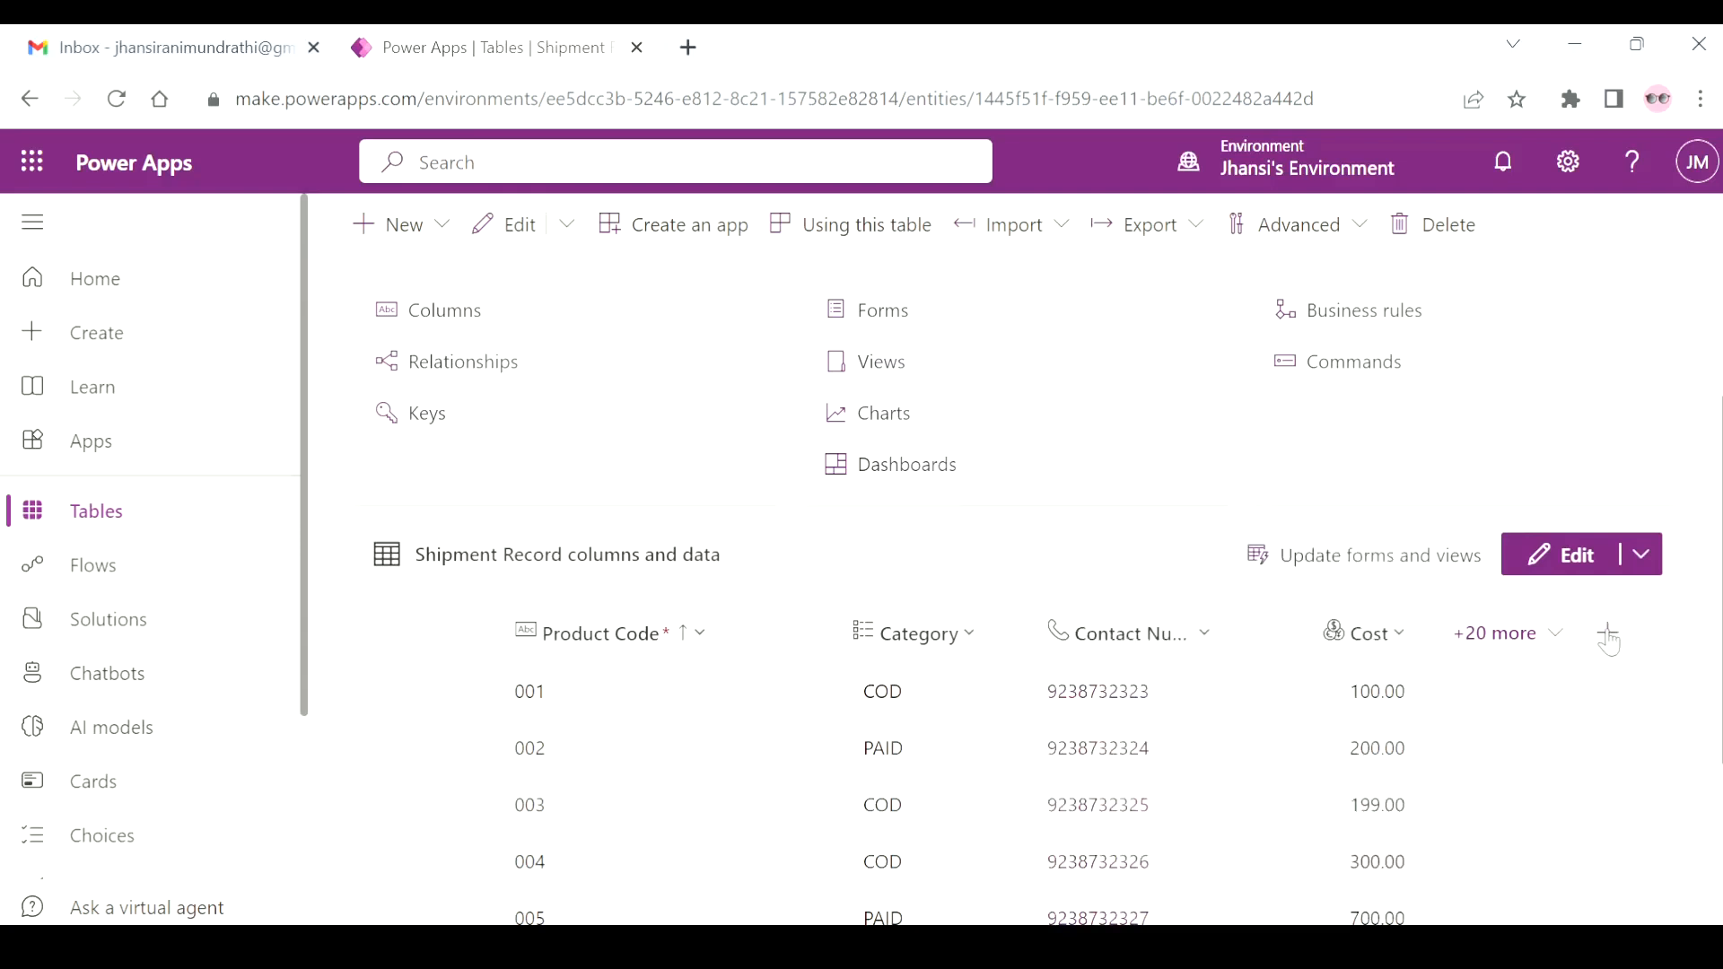
Open the Shipment Record data for editing and look through all its columns as far as Shipment Address.
{"action": "left_click", "coordinate": [1568, 554]}
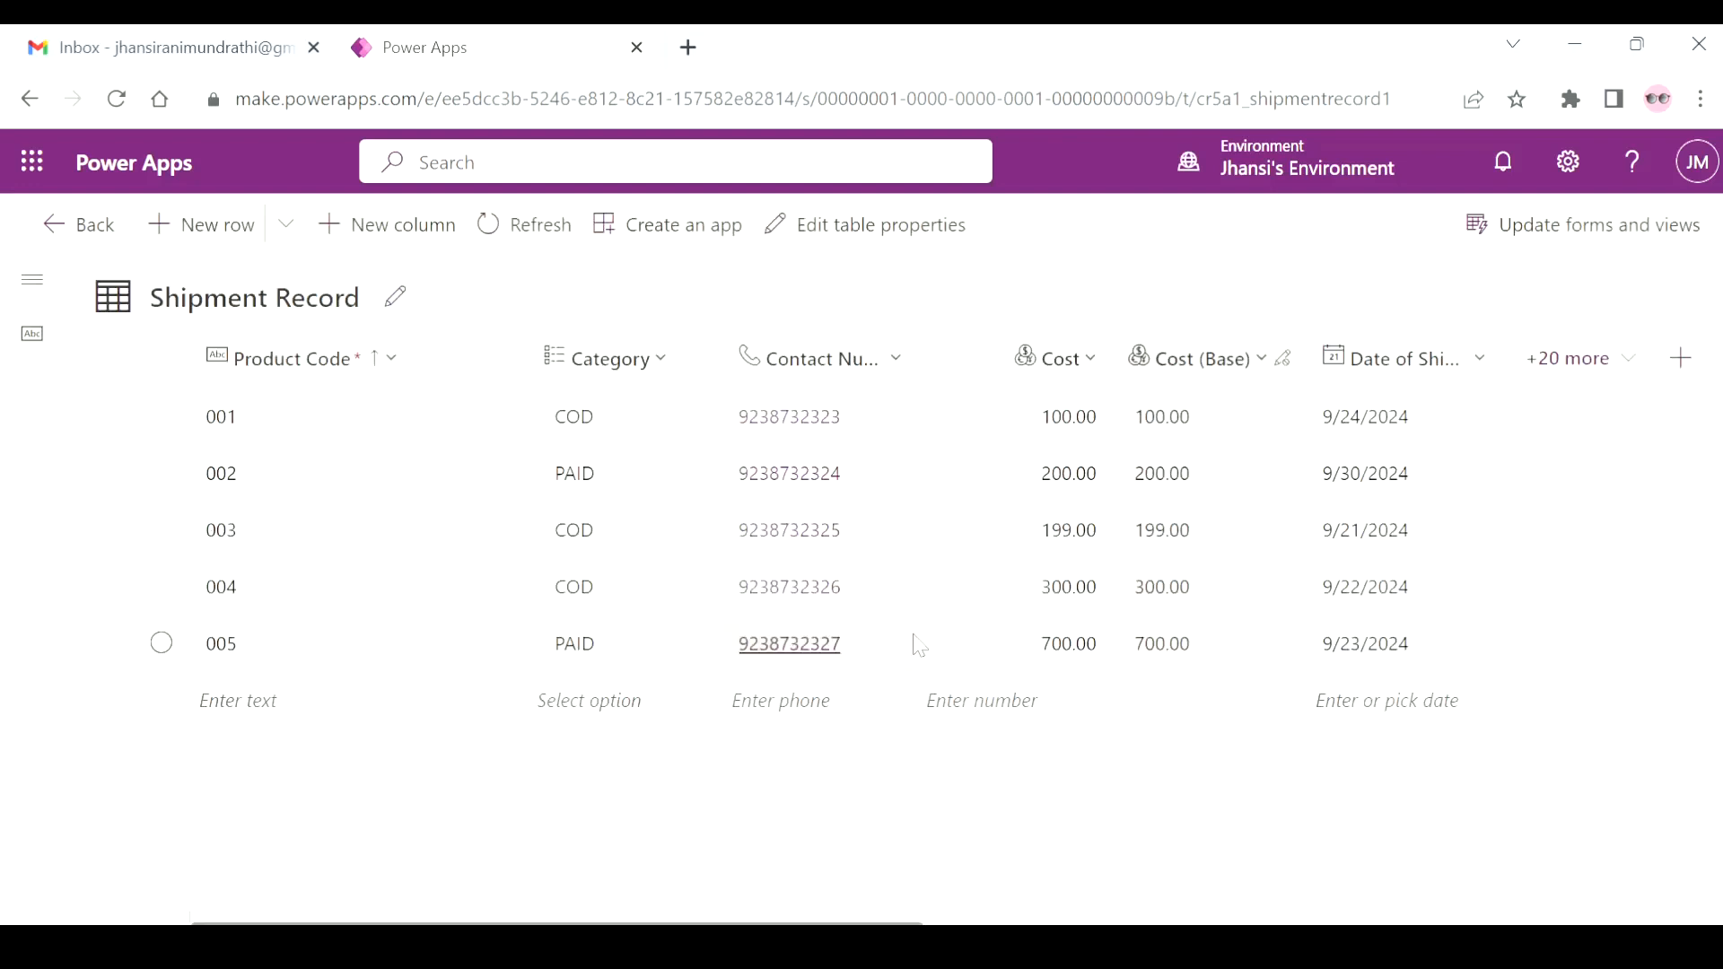
{"action": "scroll", "coordinate": [1288, 569], "scroll_direction": "right", "scroll_amount": 8}
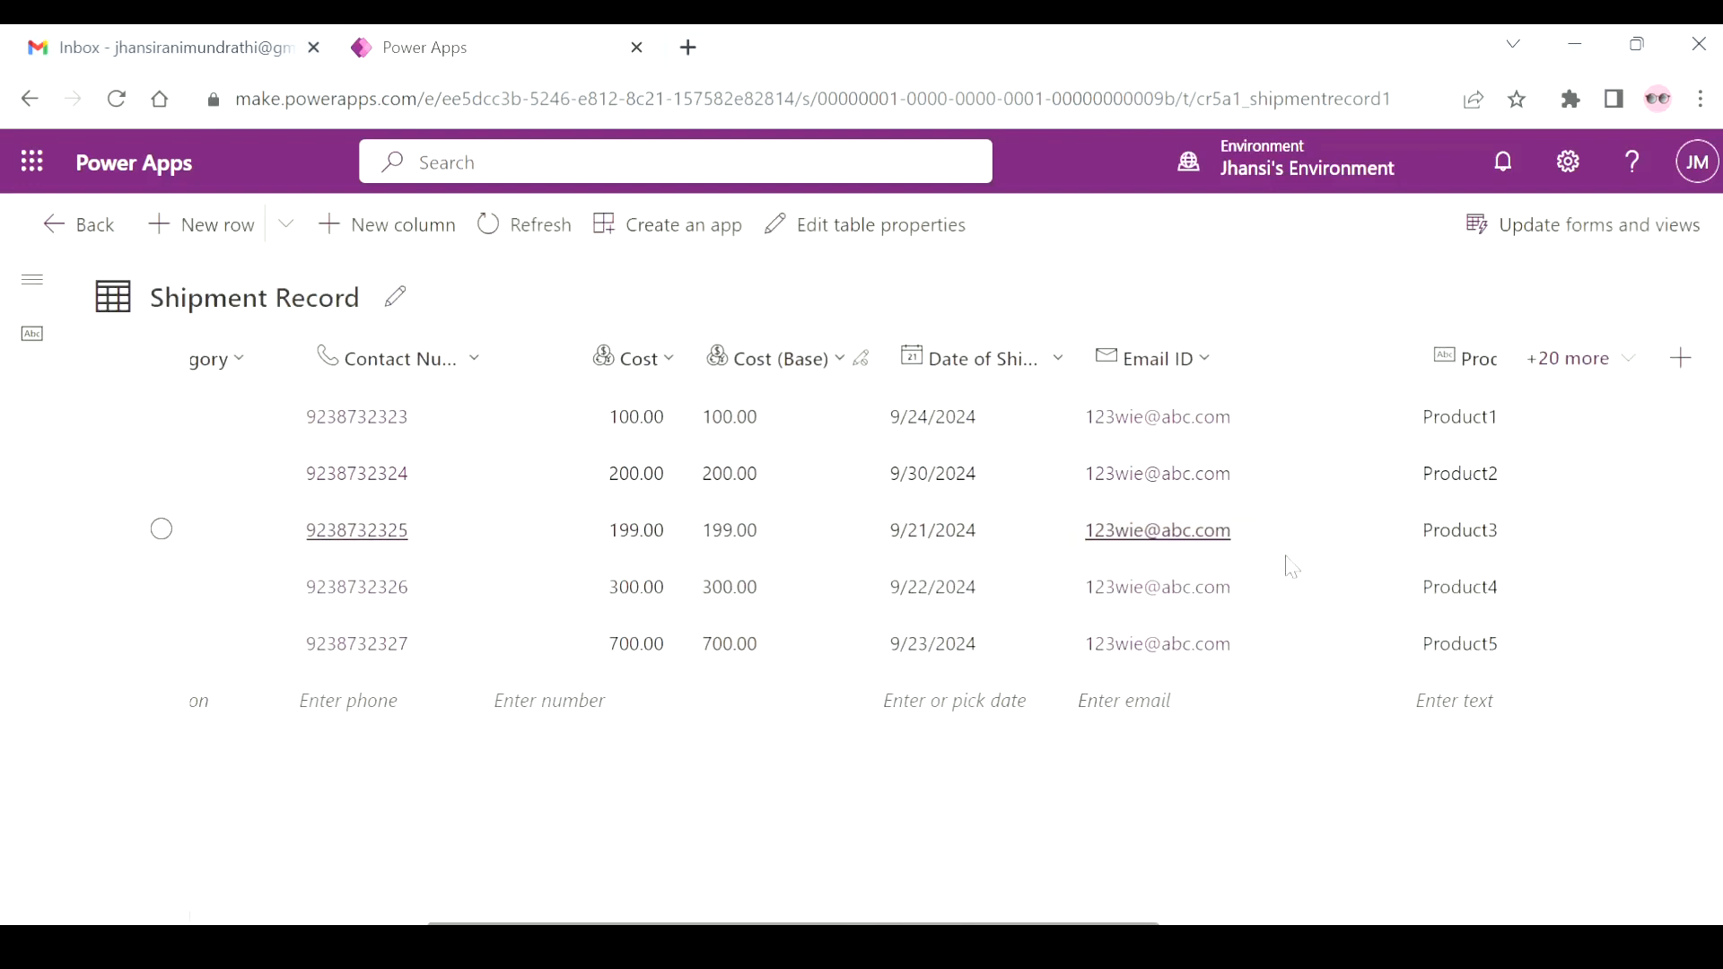
{"action": "scroll", "coordinate": [1292, 567], "scroll_direction": "right", "scroll_amount": 5}
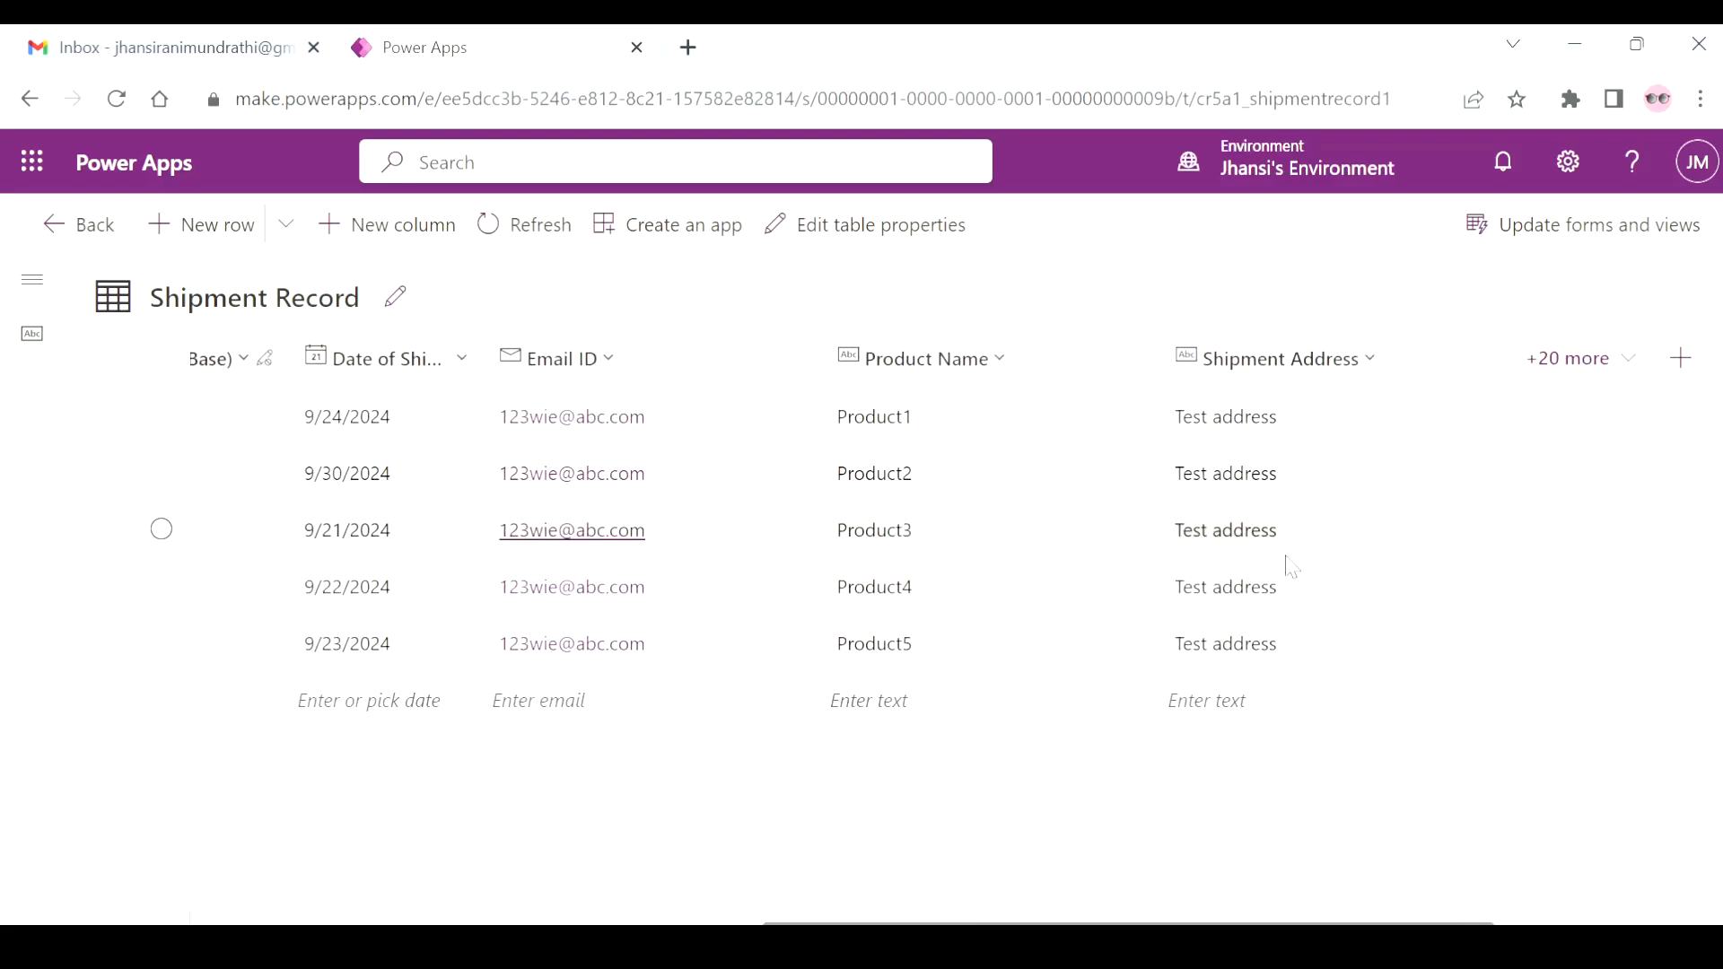
{"action": "scroll", "coordinate": [1288, 567], "scroll_direction": "left", "scroll_amount": 12}
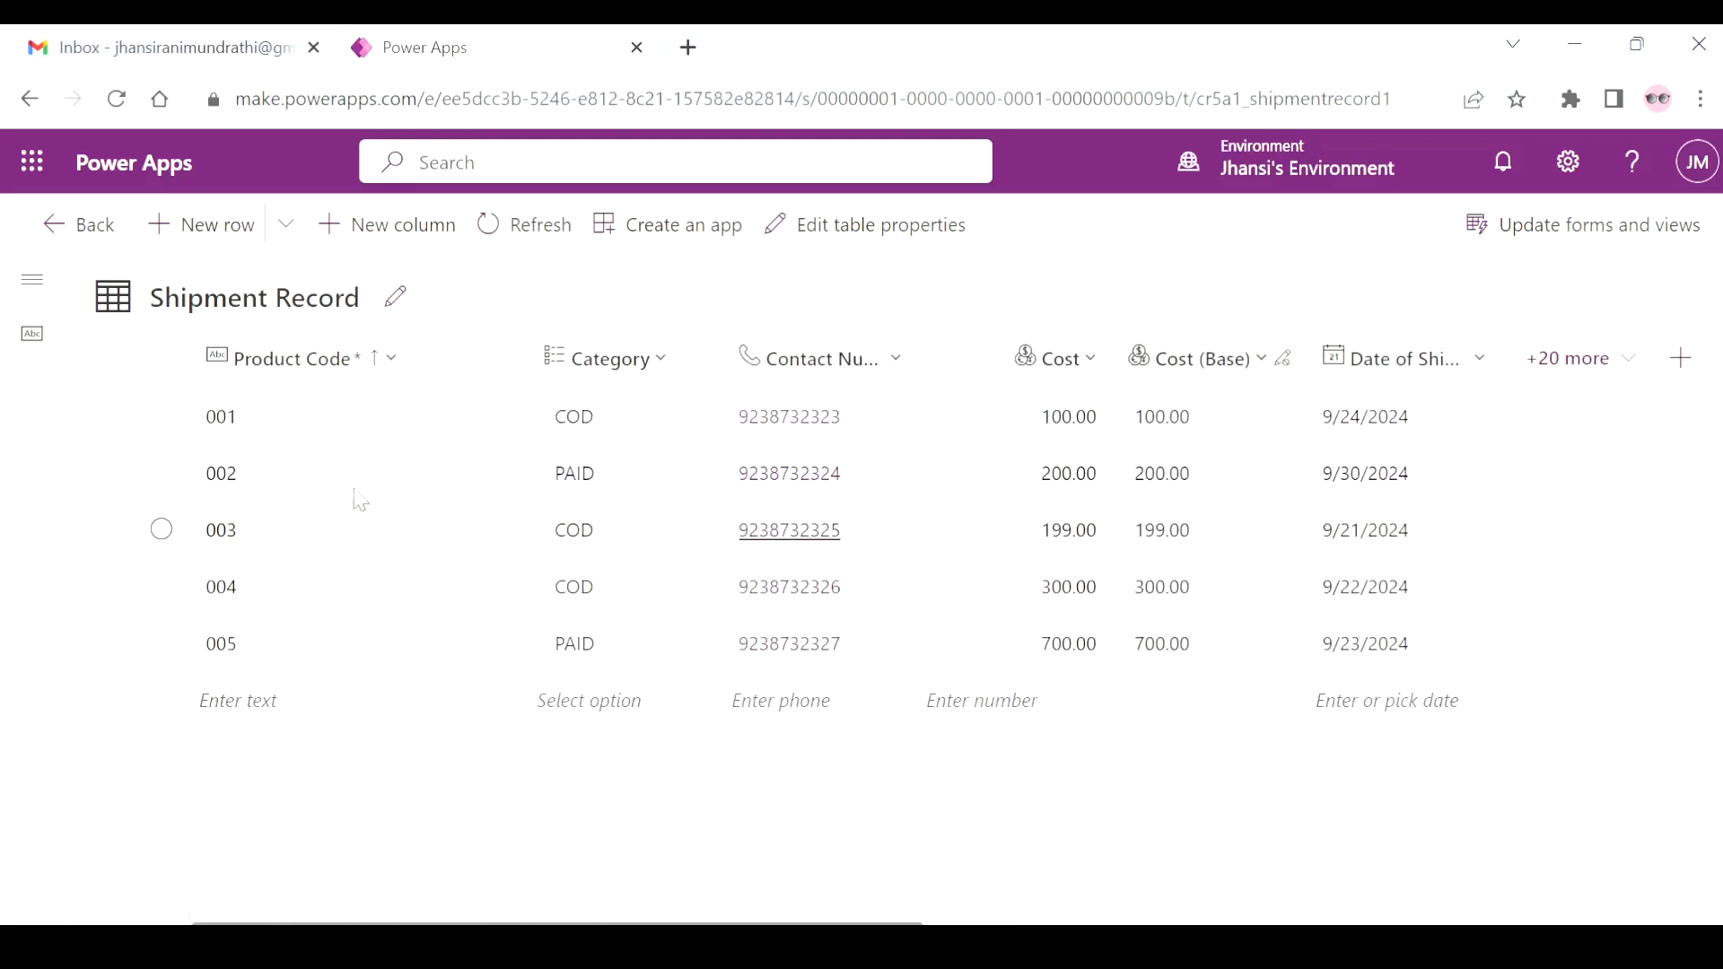
Check the Product Code column's data type and format in its column settings and close them without changes.
{"action": "left_click", "coordinate": [390, 358]}
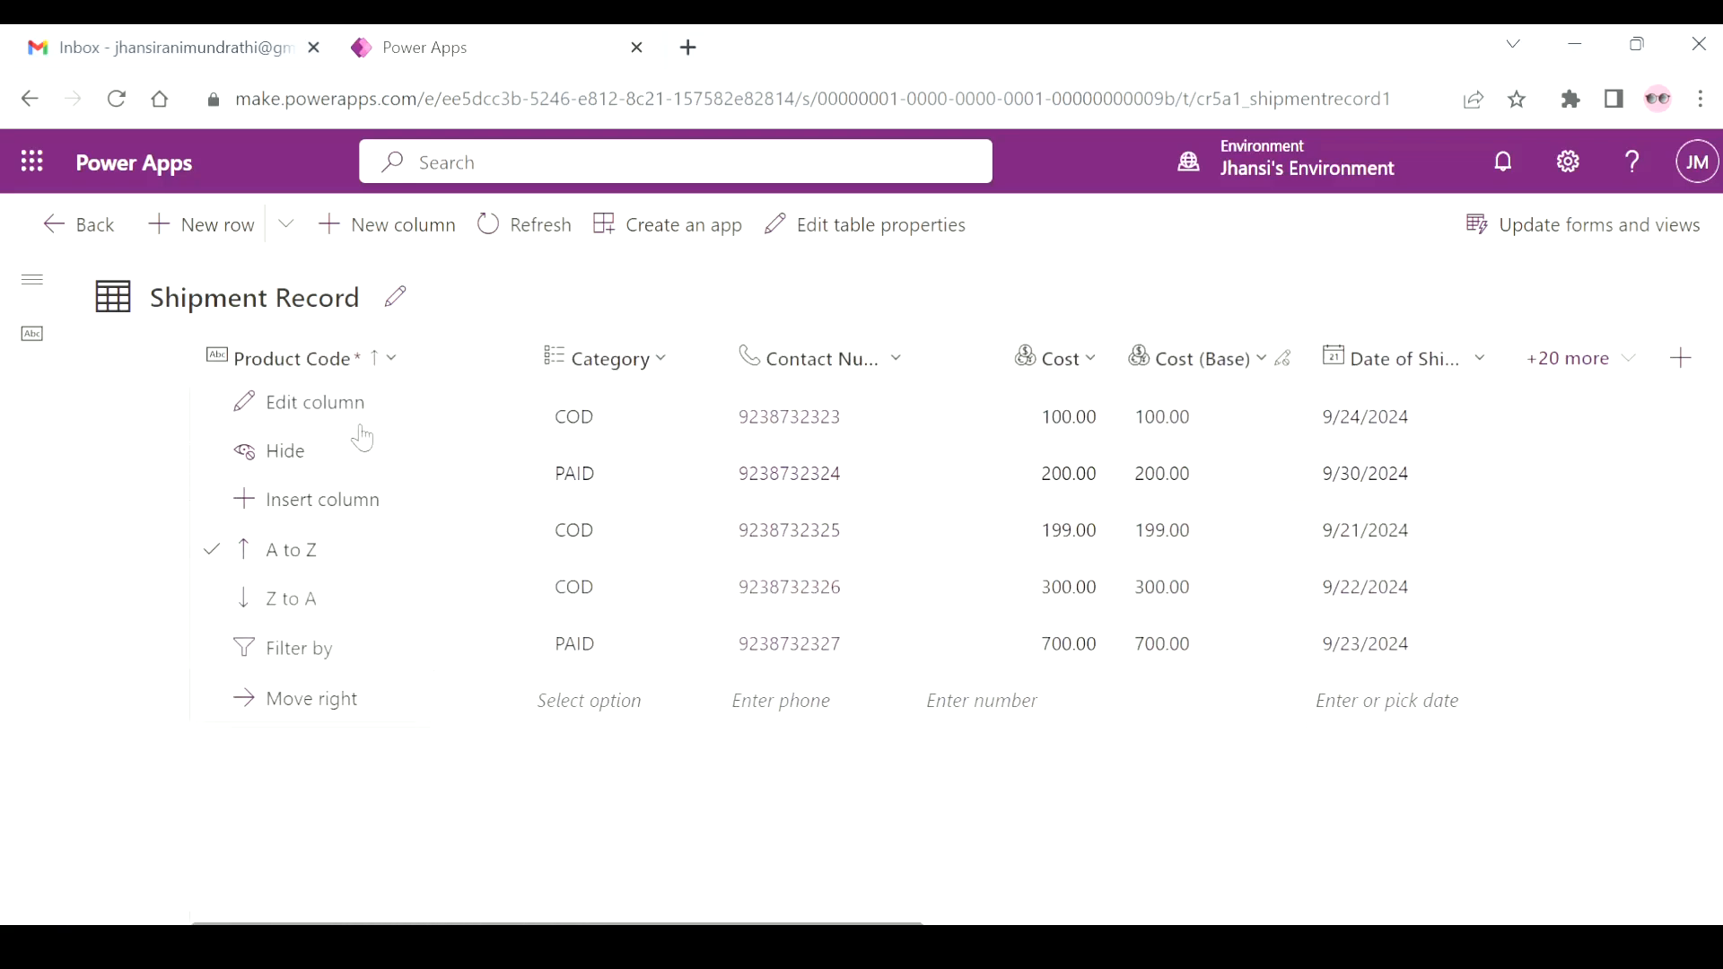
{"action": "left_click", "coordinate": [358, 414]}
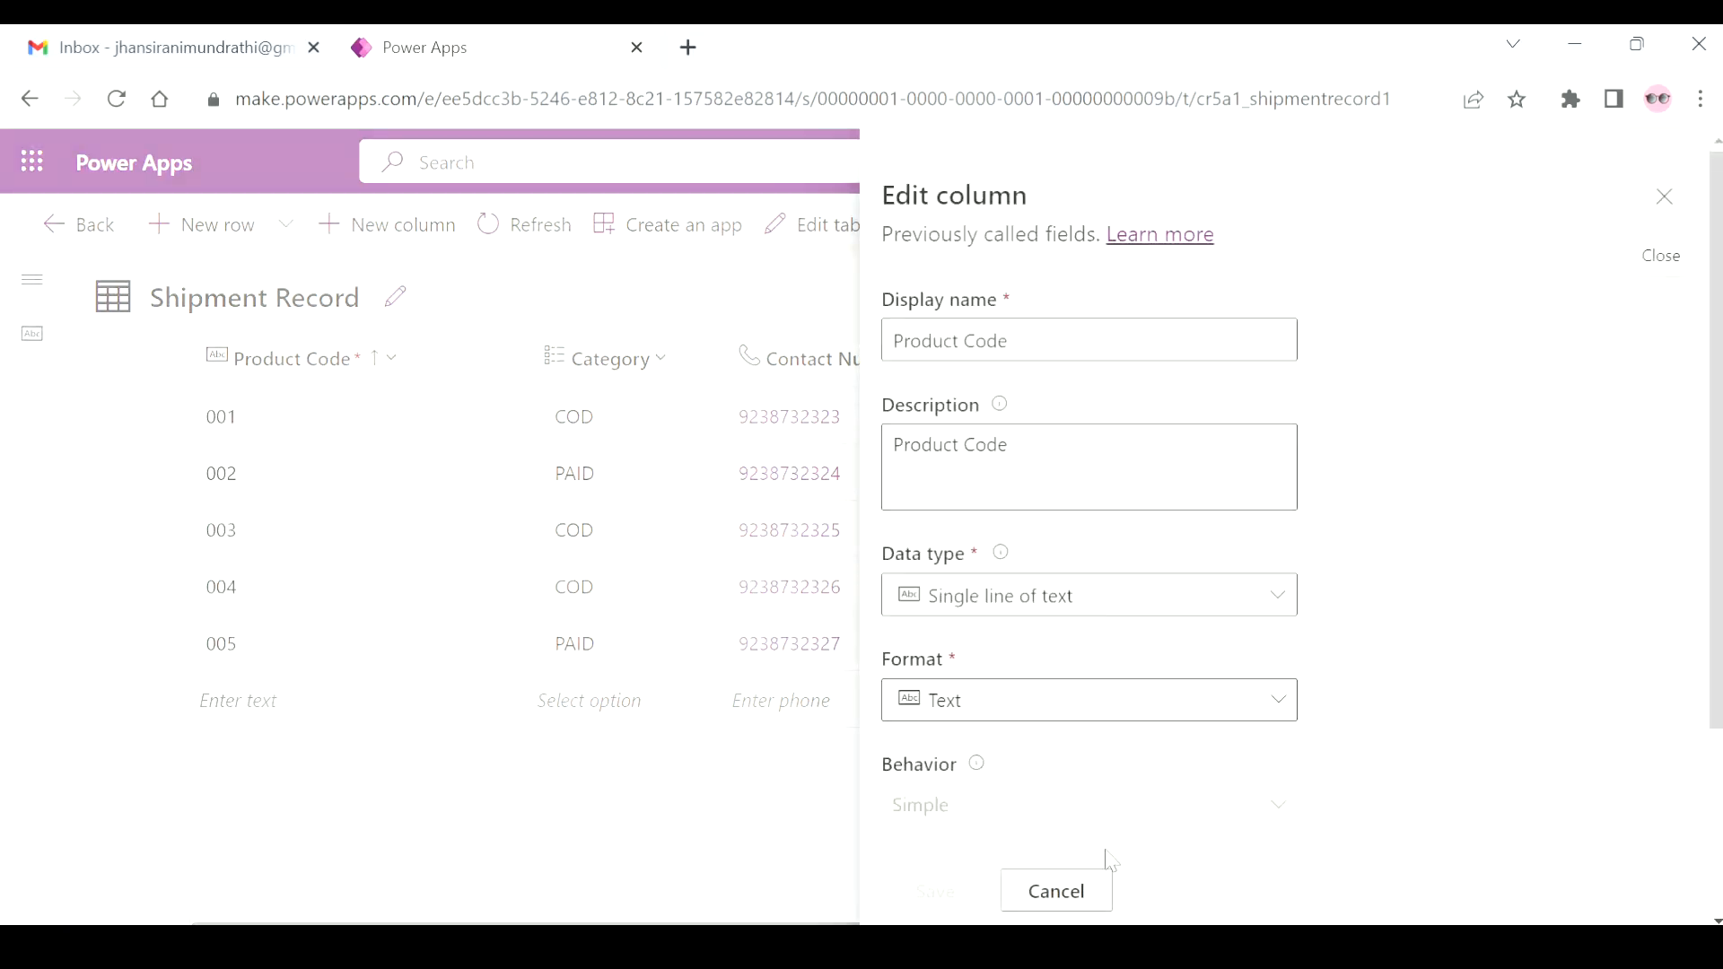
{"action": "left_click", "coordinate": [1056, 890]}
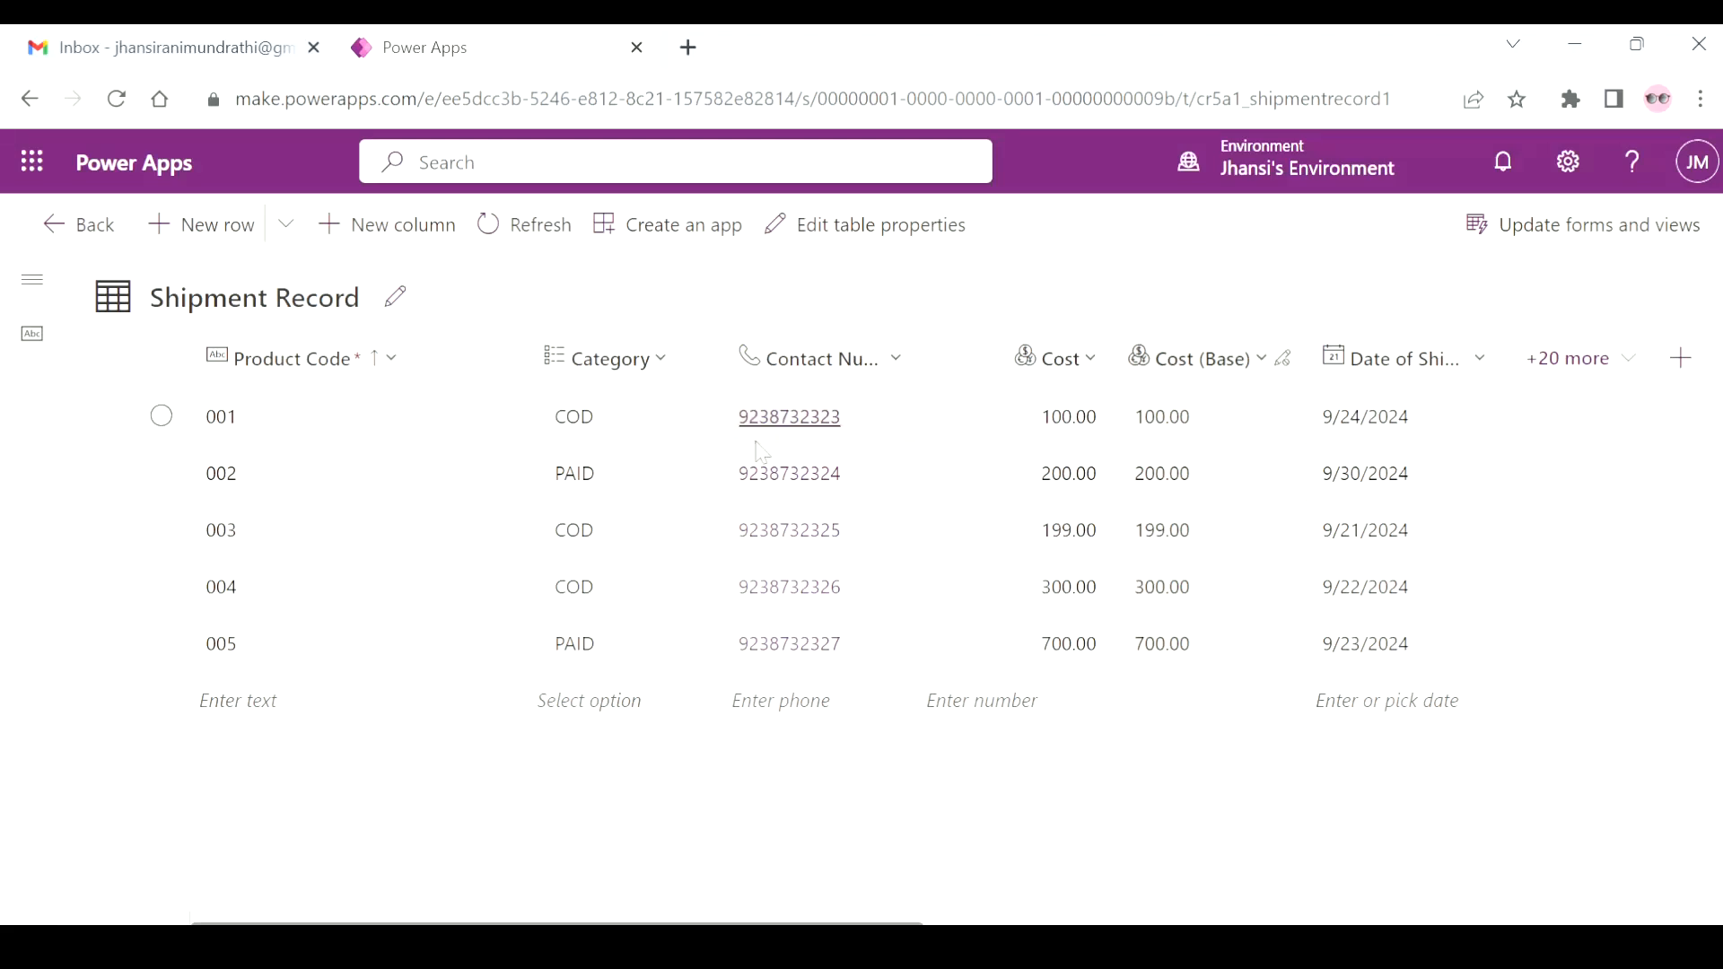
Examine the Category column's settings, including its data type, choices and default choice, and close them without changes.
{"action": "left_click", "coordinate": [659, 371]}
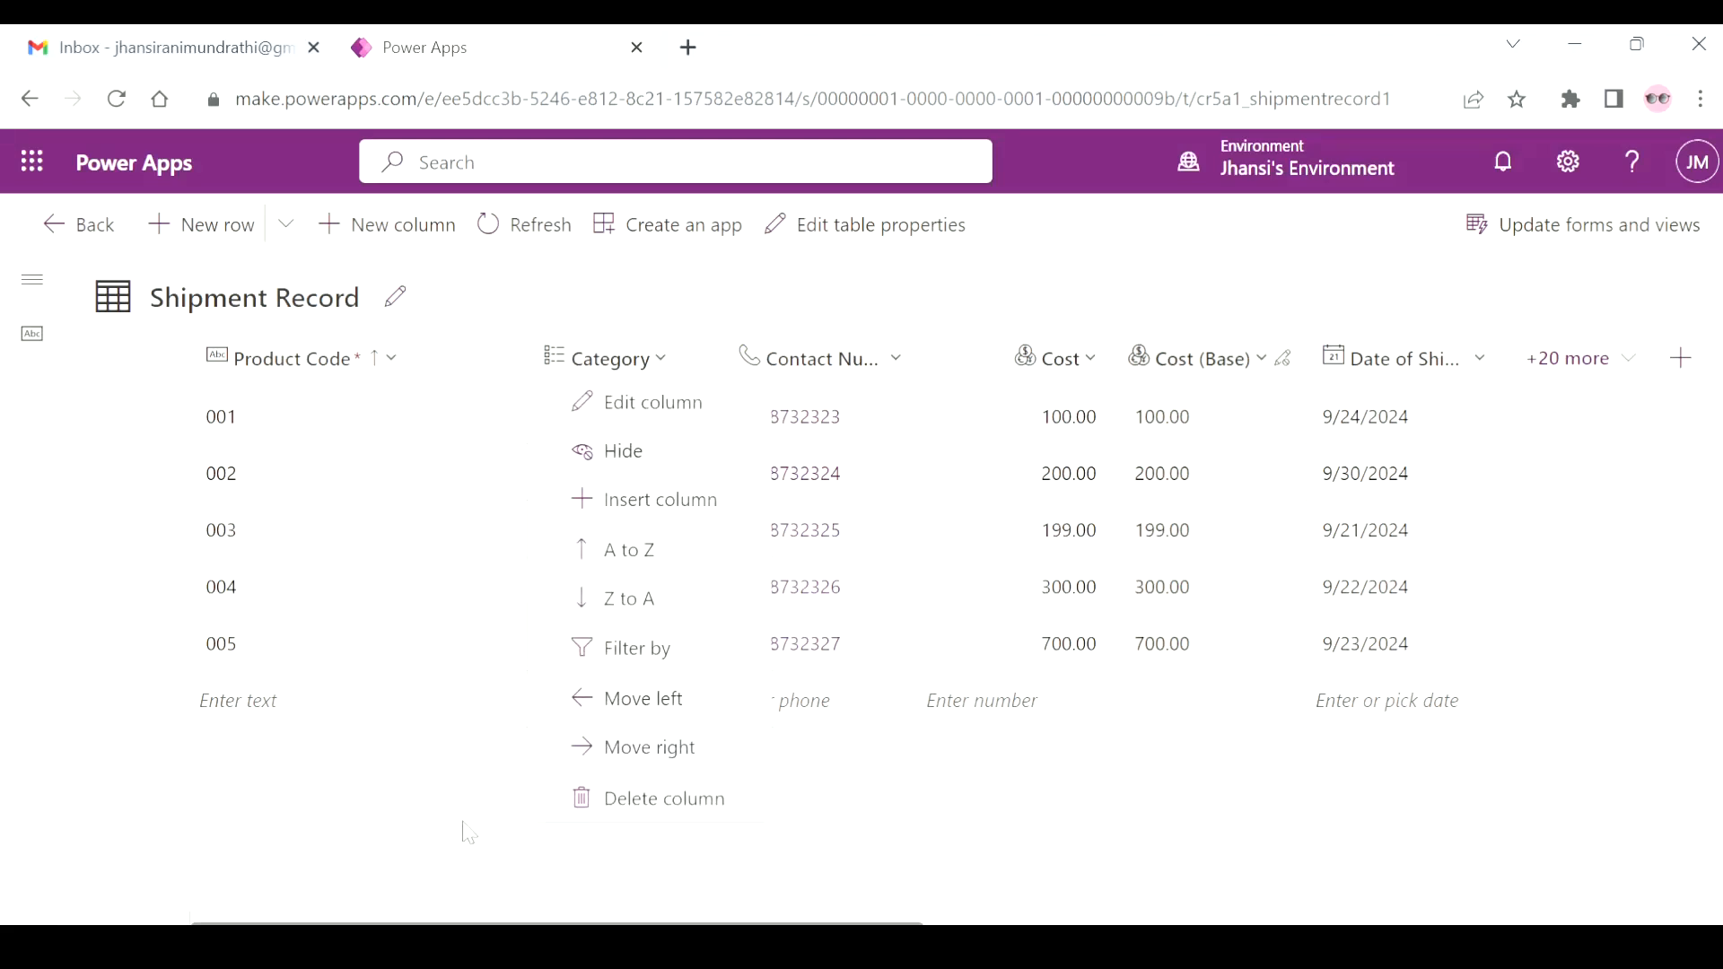
{"action": "left_click", "coordinate": [596, 755]}
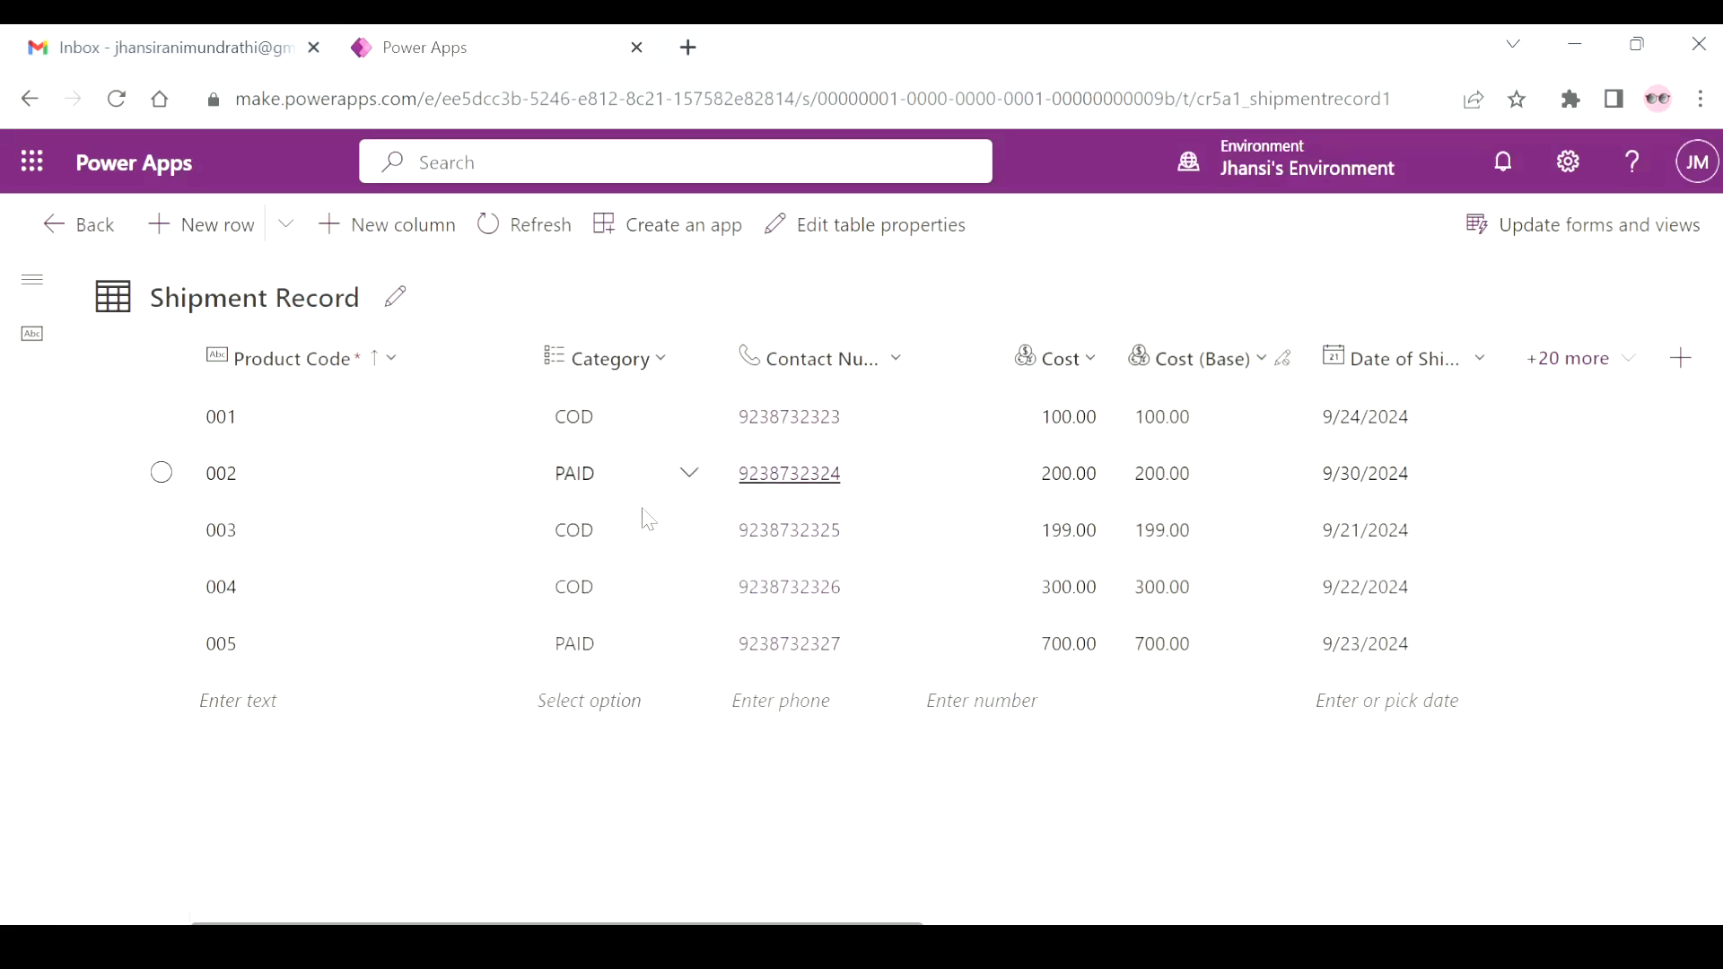
{"action": "left_click", "coordinate": [661, 361]}
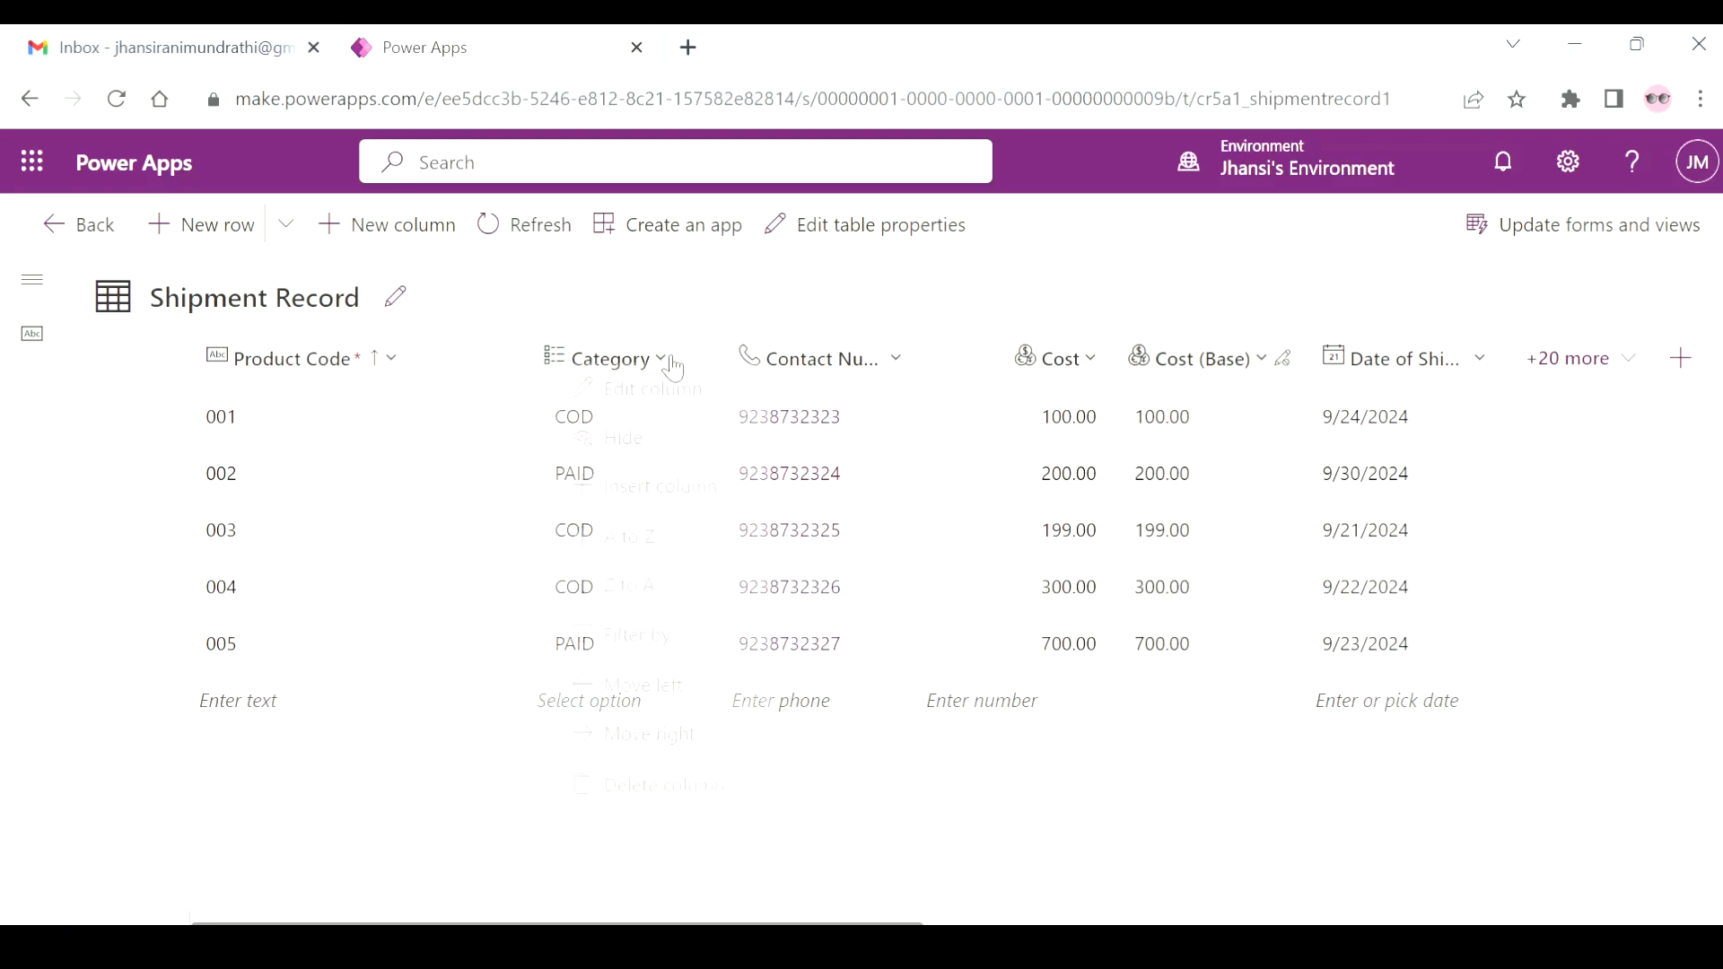
{"action": "left_click", "coordinate": [670, 403]}
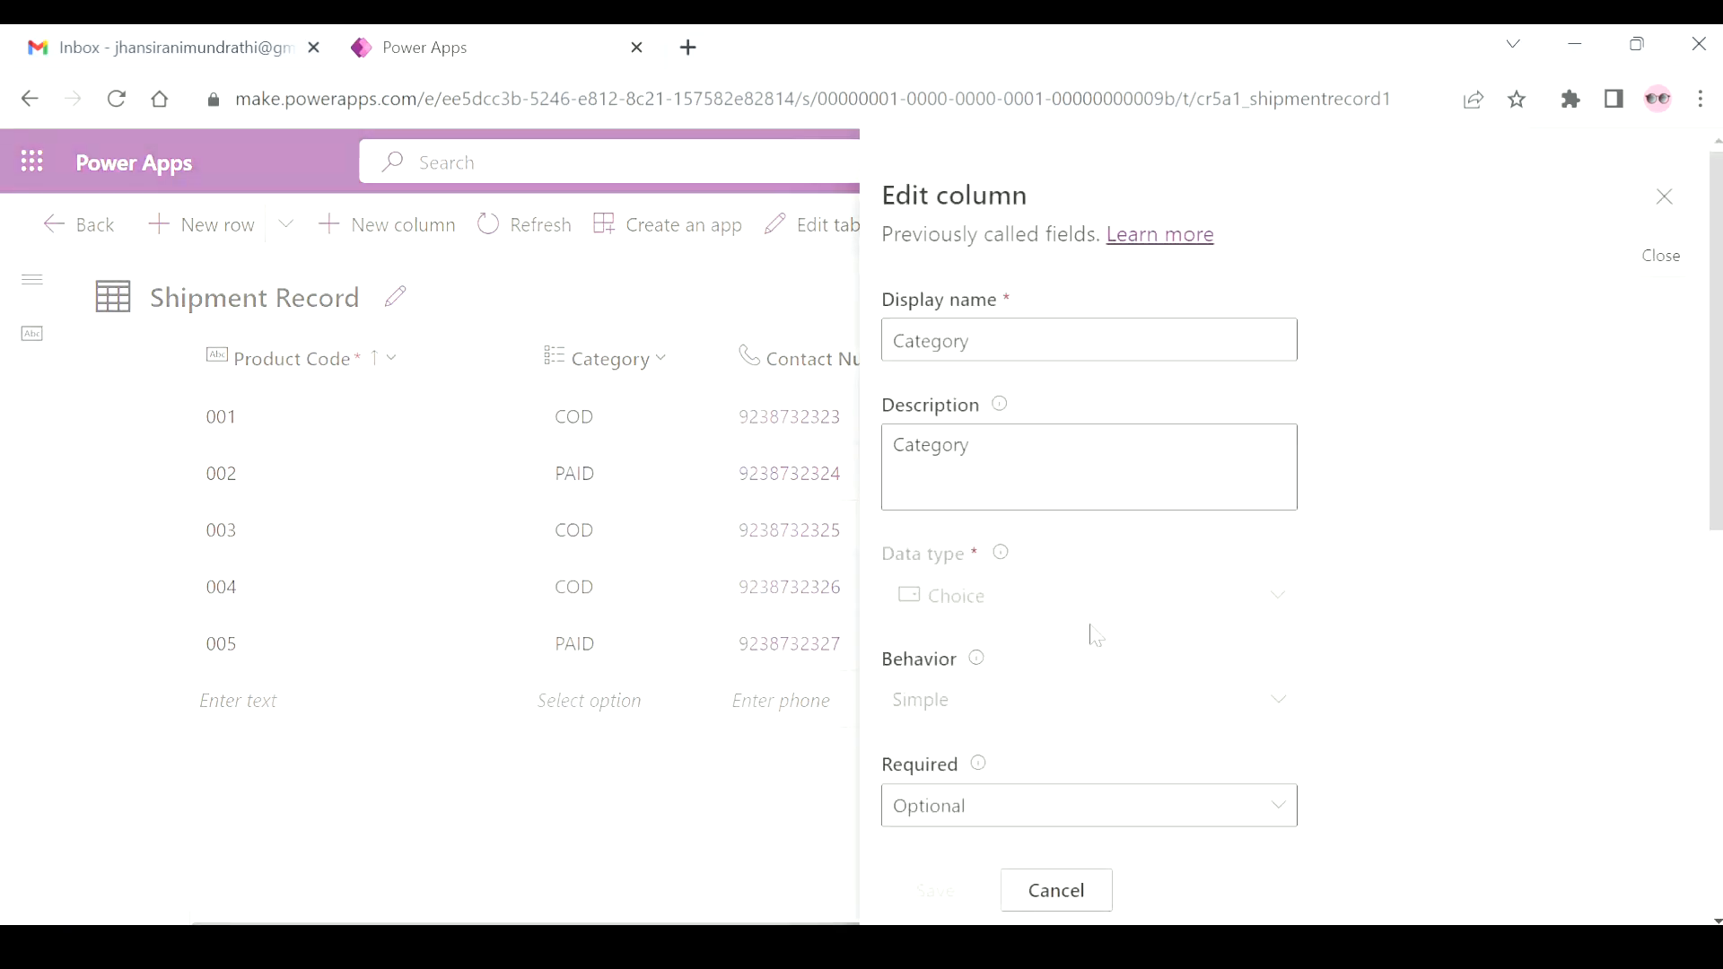
{"action": "scroll", "coordinate": [1103, 709], "scroll_direction": "down", "scroll_amount": 2}
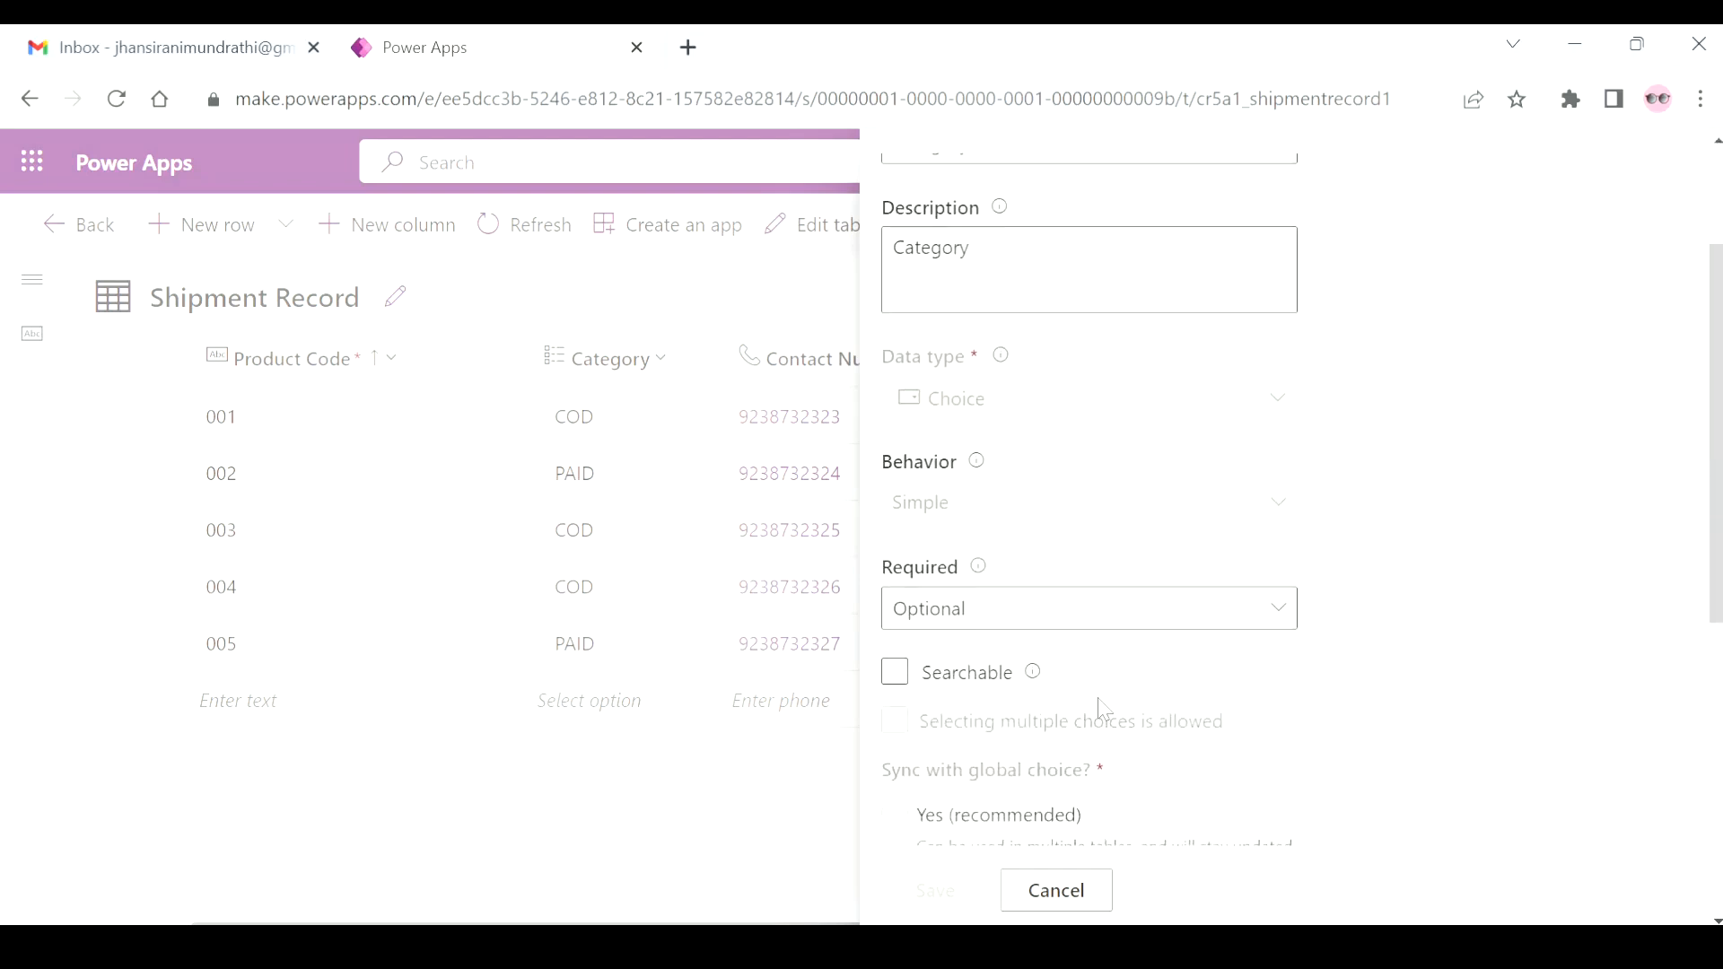
{"action": "scroll", "coordinate": [1104, 708], "scroll_direction": "down", "scroll_amount": 5}
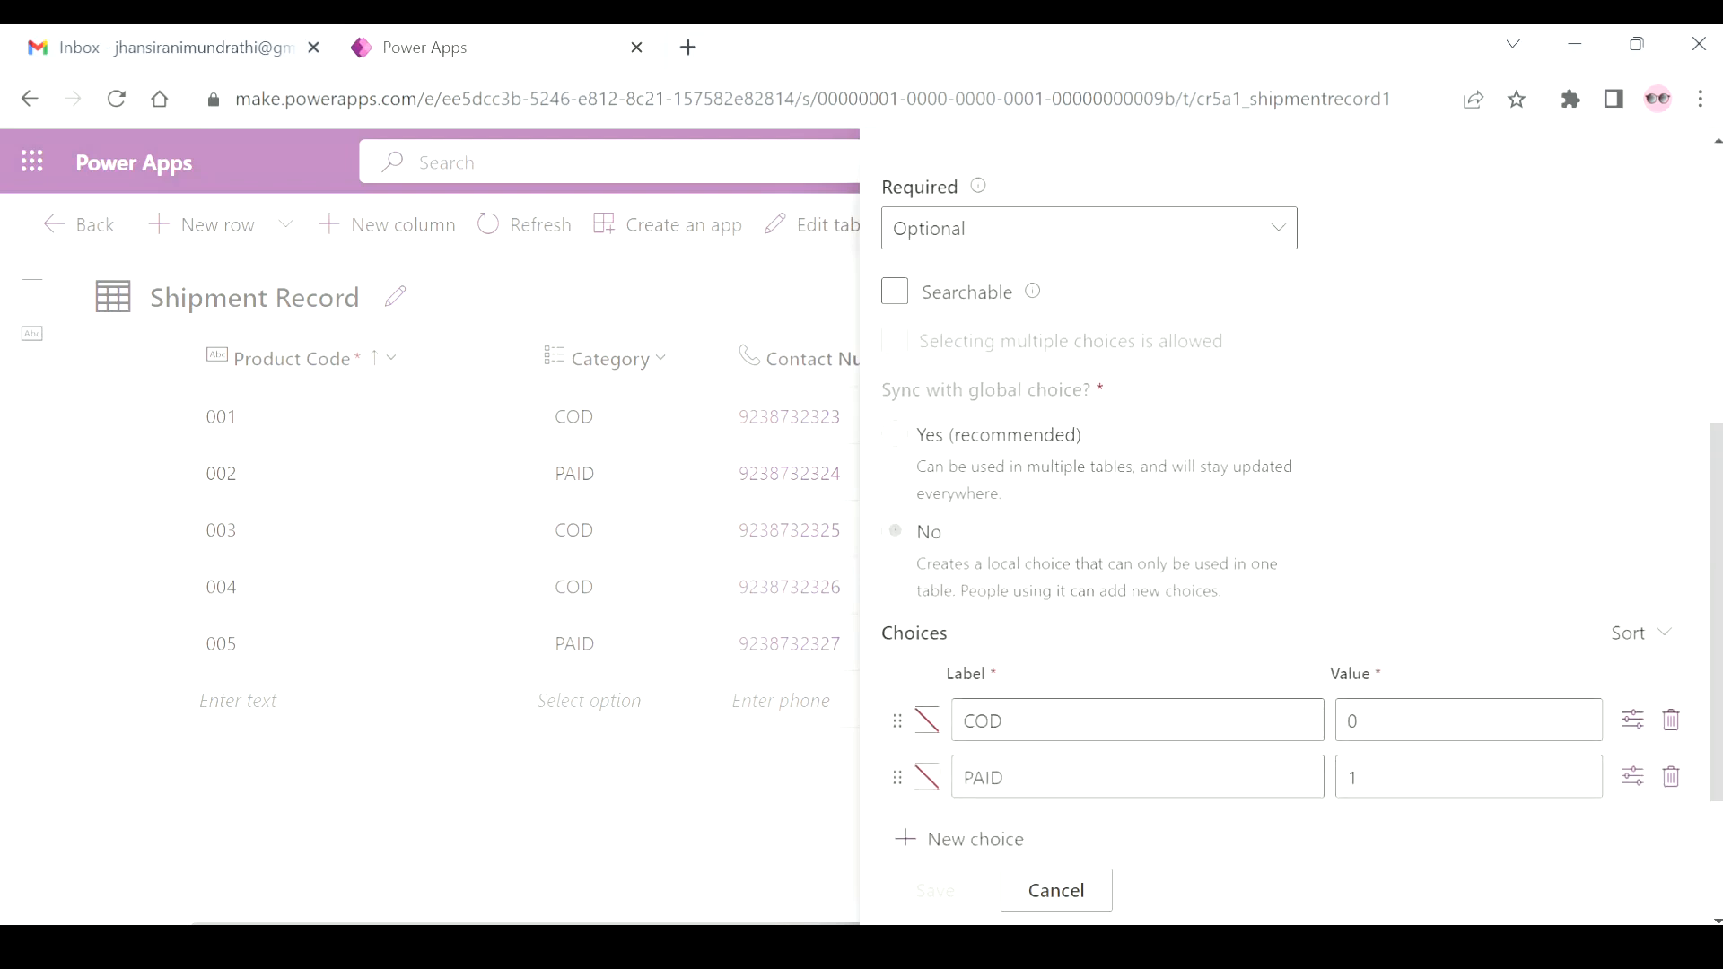
{"action": "scroll", "coordinate": [1103, 708], "scroll_direction": "down", "scroll_amount": 1}
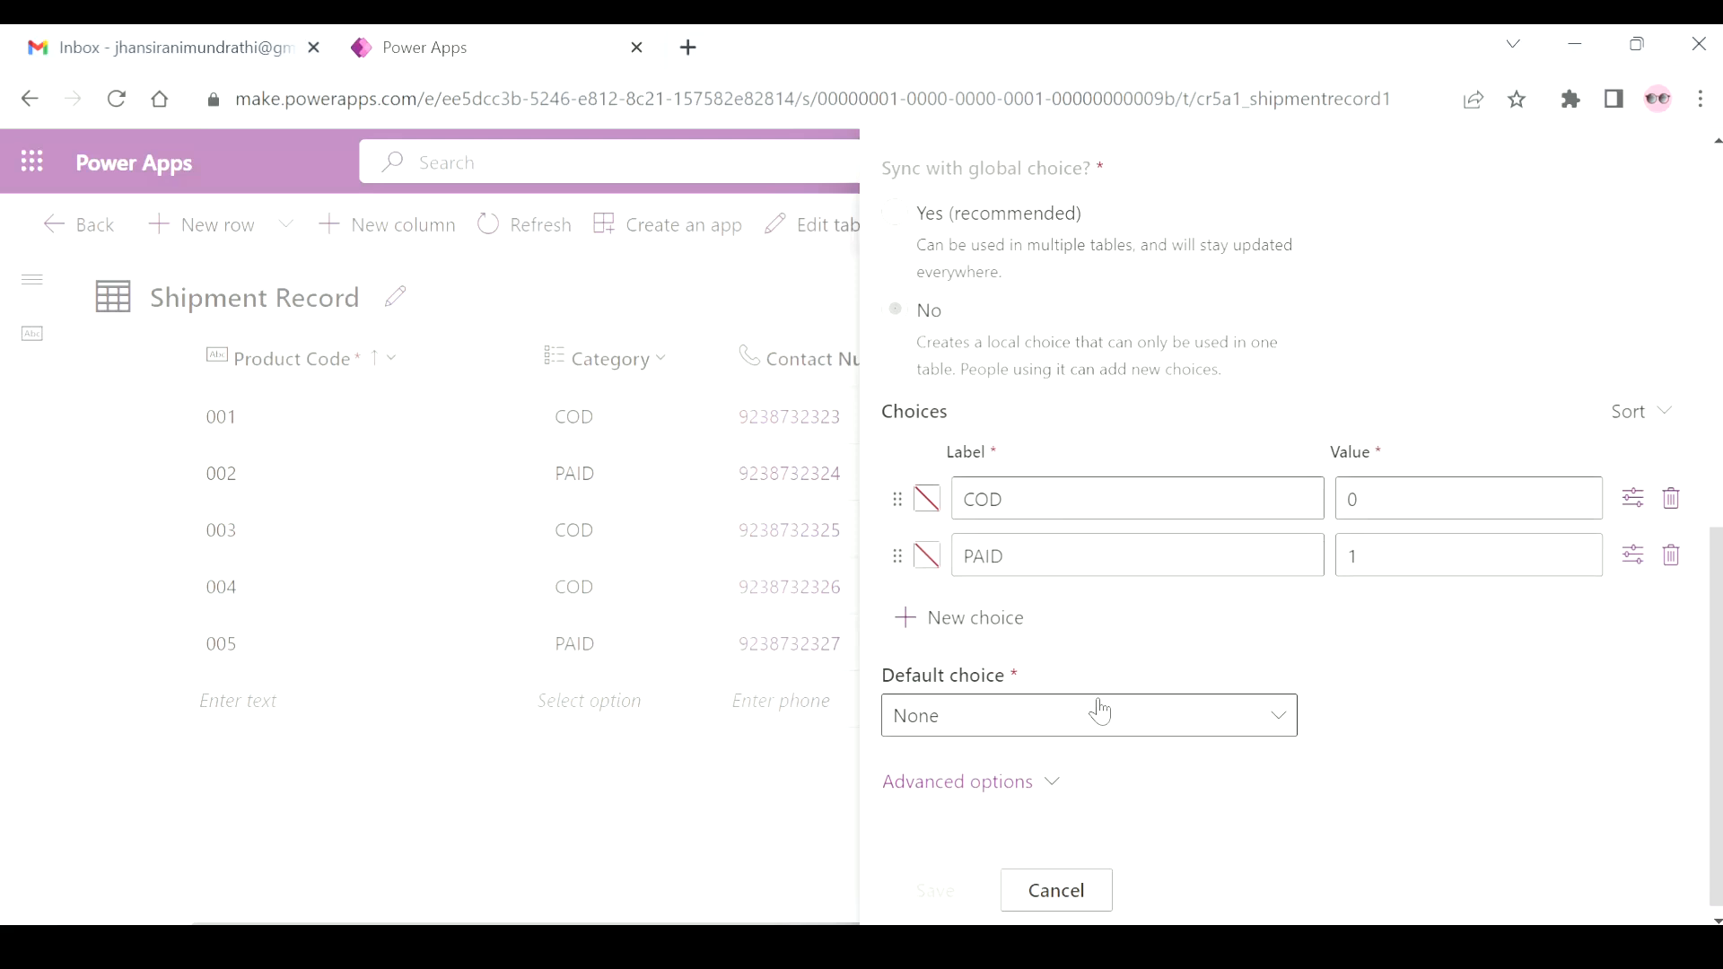
{"action": "left_click", "coordinate": [1090, 914]}
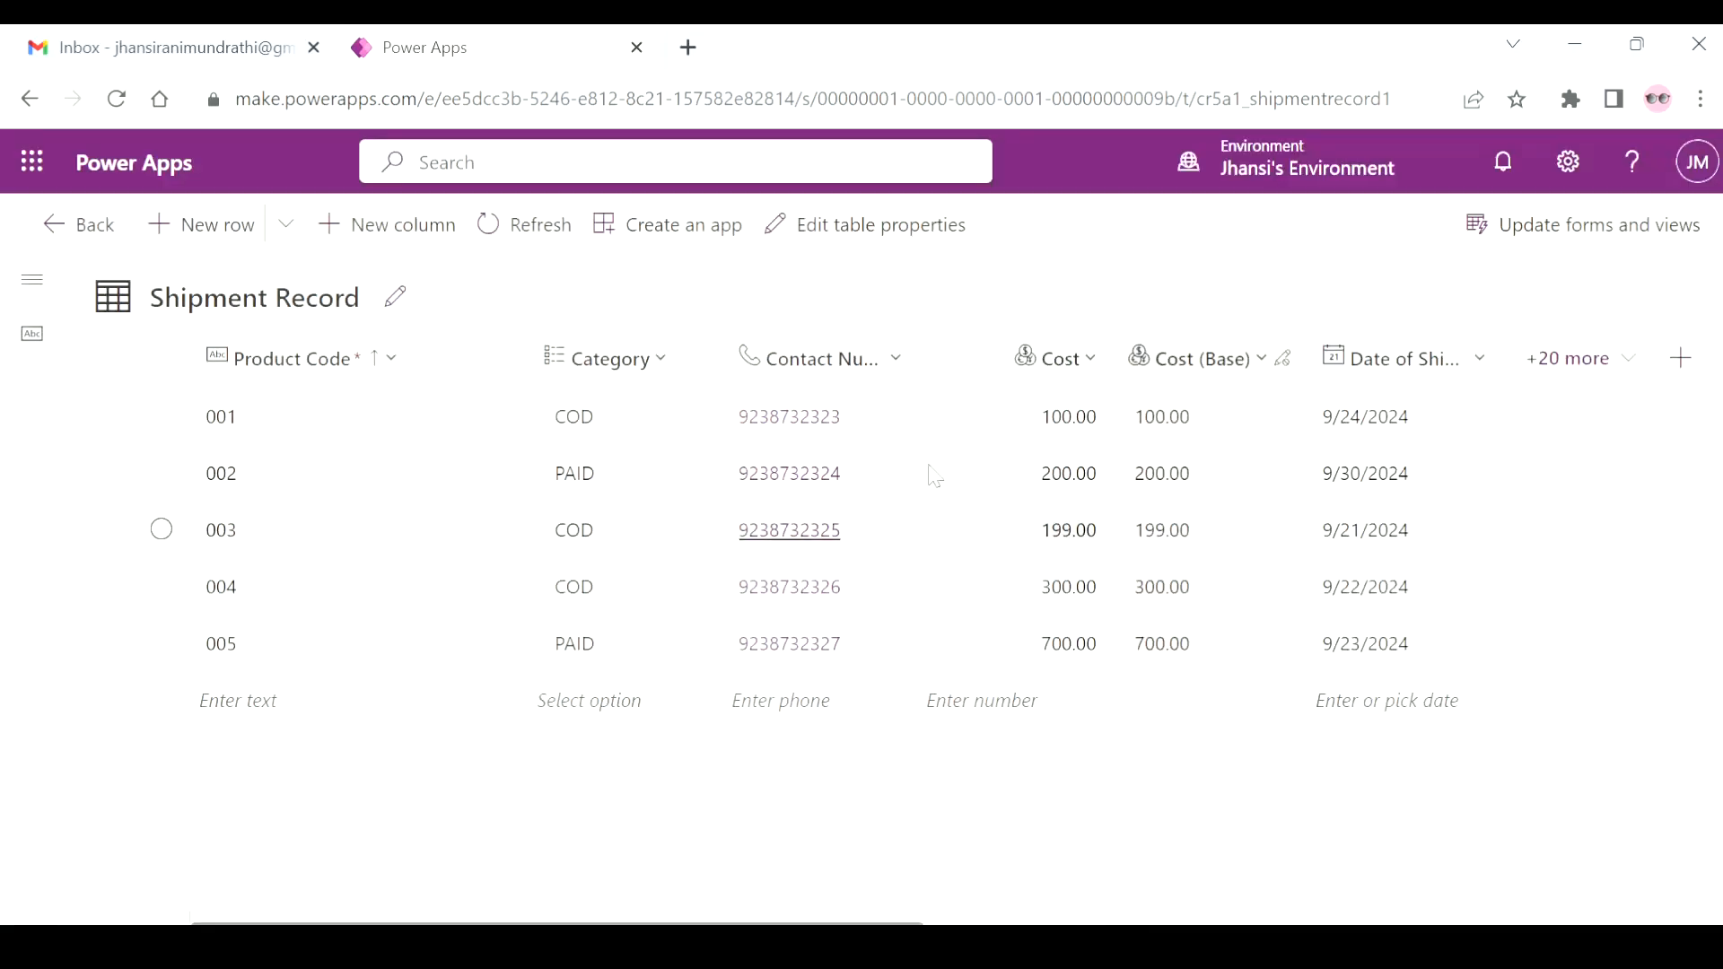
Check the Contact Number column's data type and format in its column settings and close them without changes.
{"action": "left_click", "coordinate": [895, 361]}
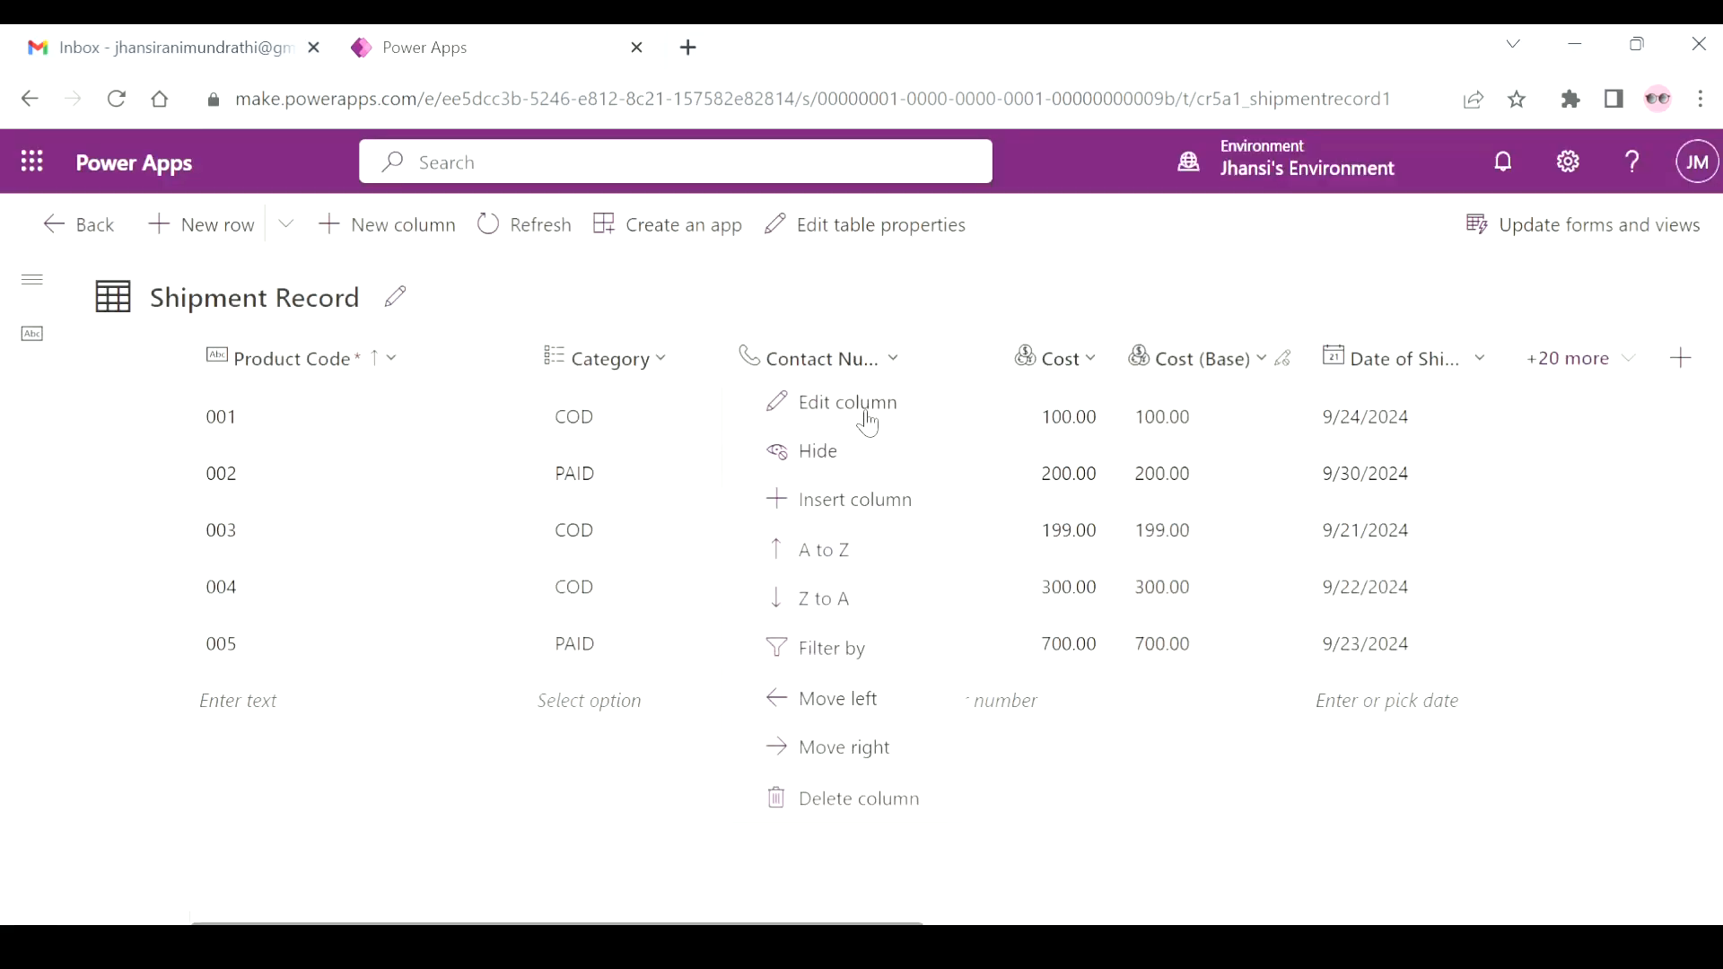
{"action": "left_click", "coordinate": [863, 413]}
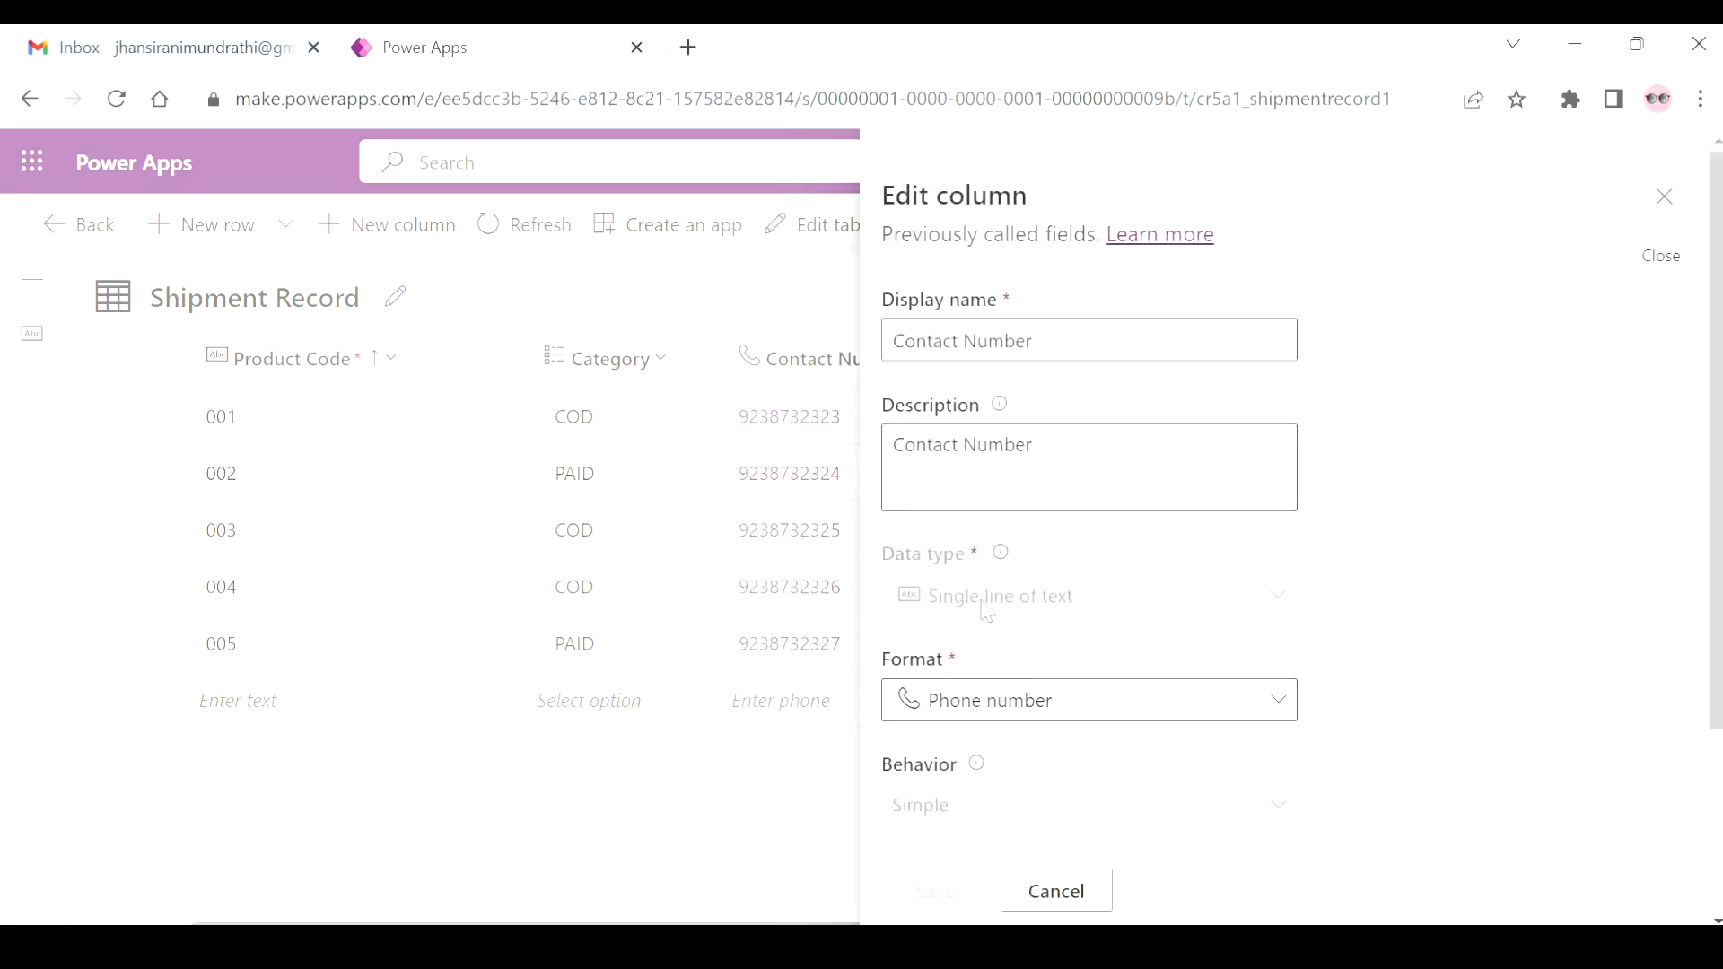
{"action": "left_click", "coordinate": [1067, 898]}
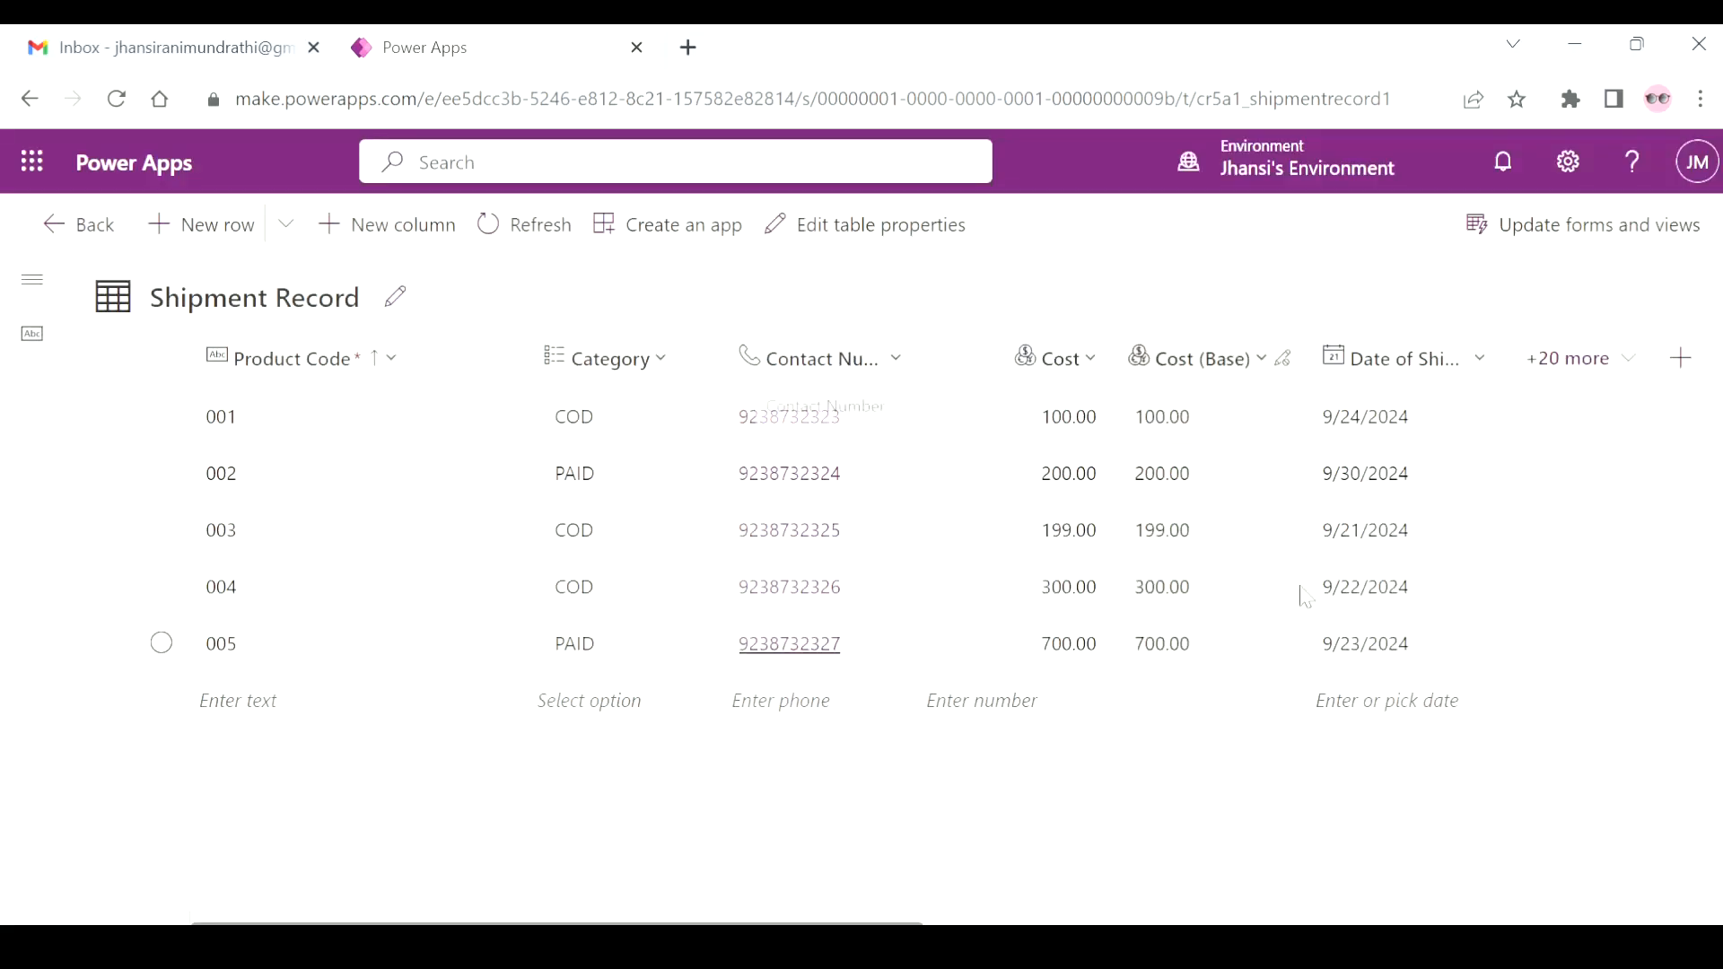
Examine the Cost column's settings, including its data type and required option, and close them without changes.
{"action": "left_click", "coordinate": [1076, 375]}
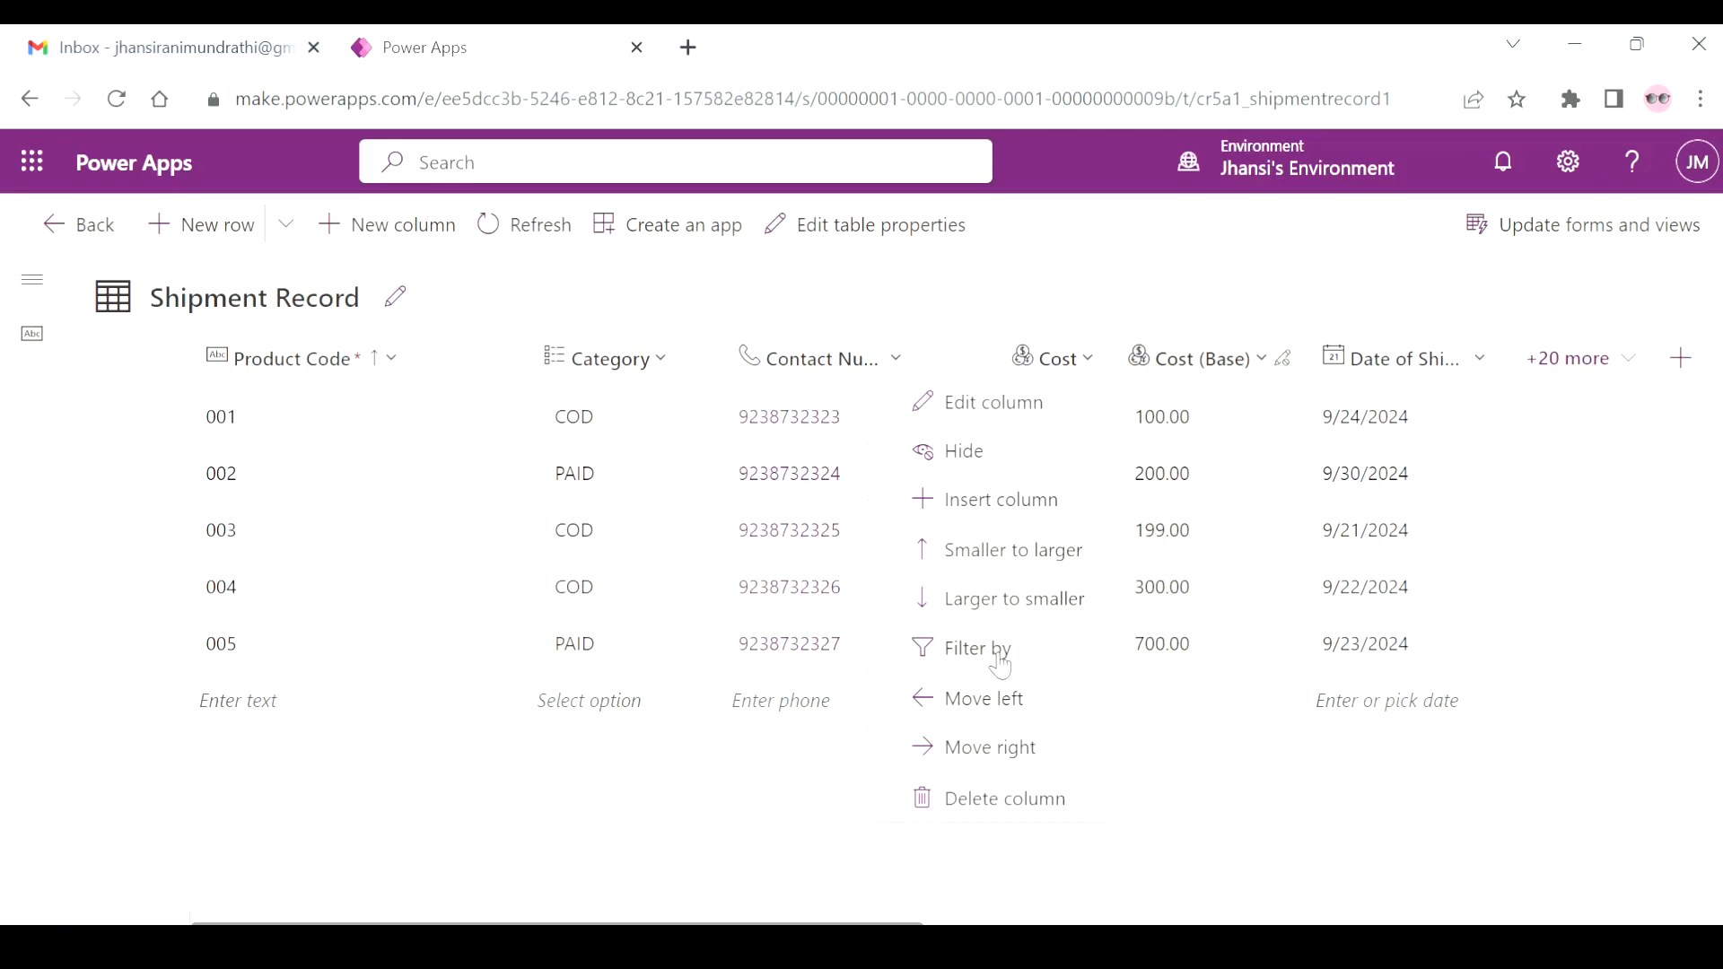
{"action": "left_click", "coordinate": [1019, 415]}
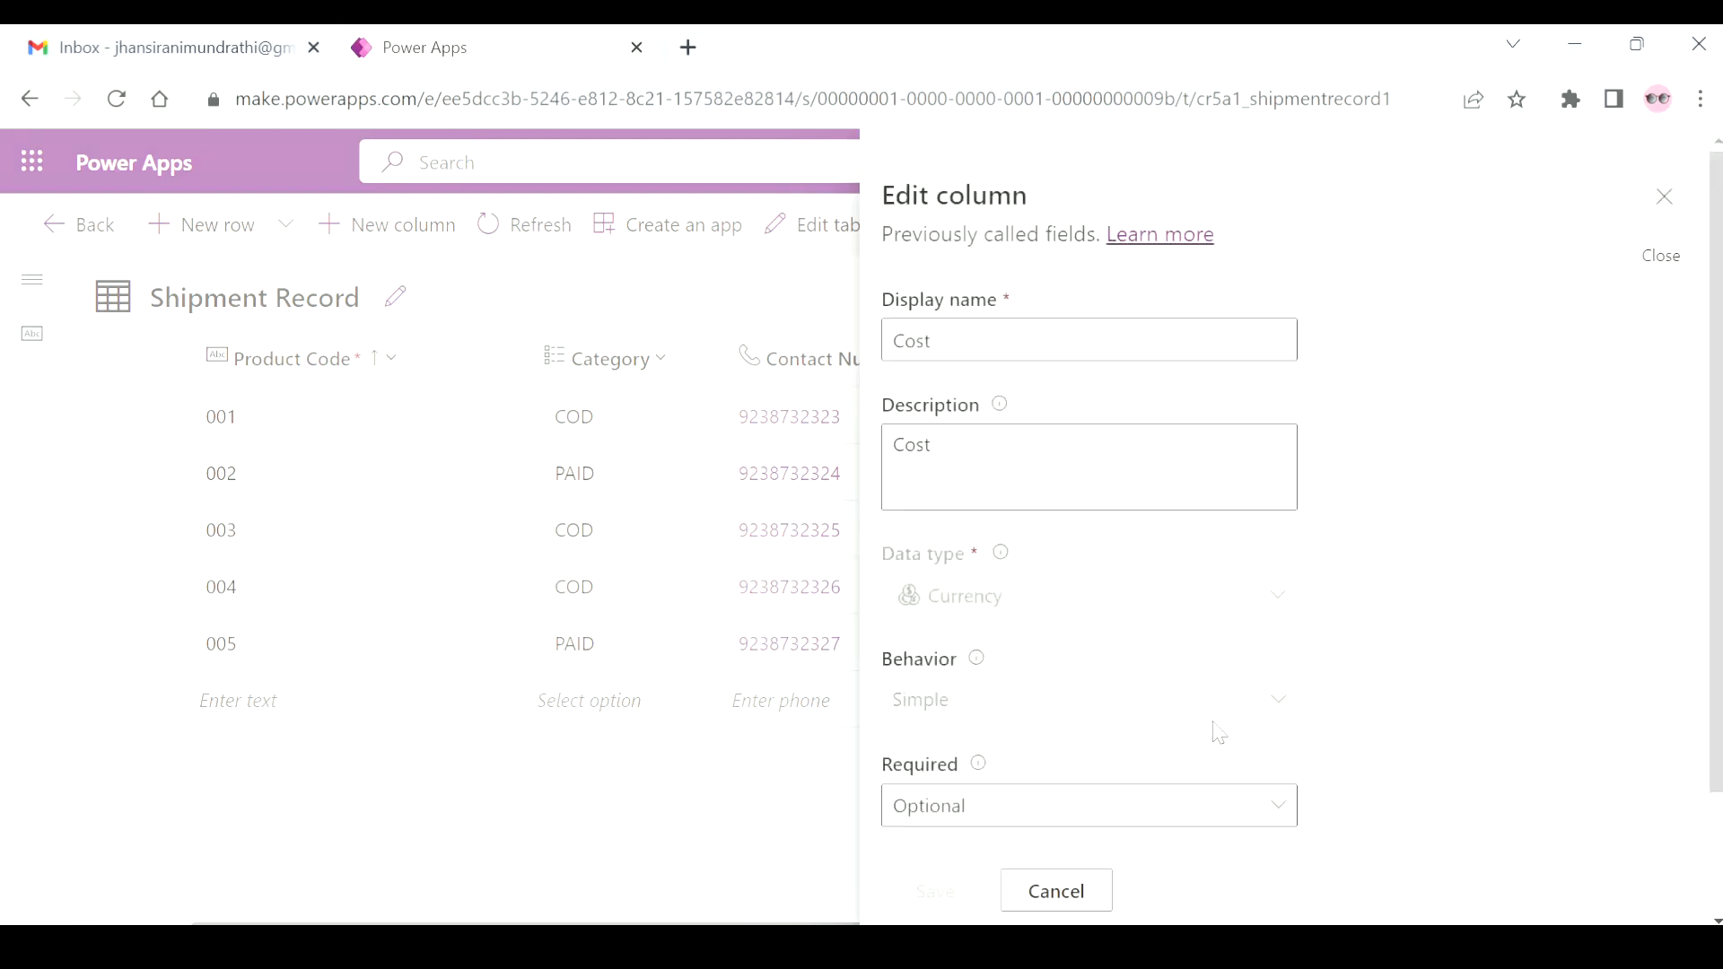
{"action": "scroll", "coordinate": [1214, 733], "scroll_direction": "down", "scroll_amount": 2}
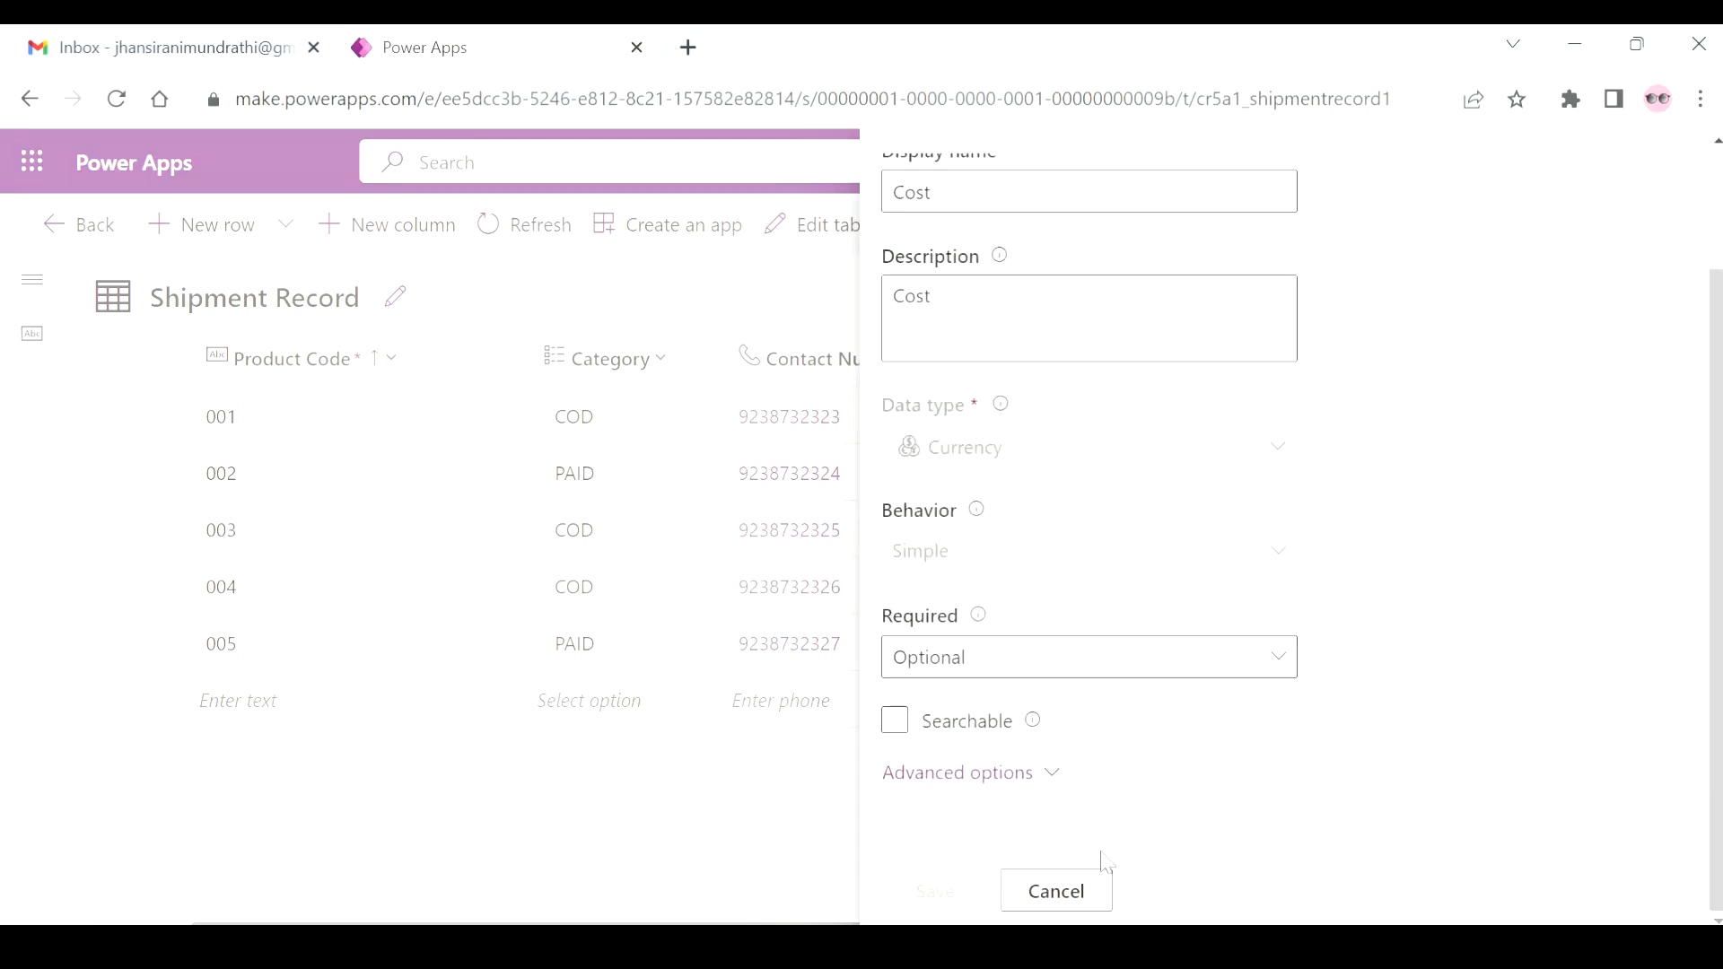
{"action": "left_click", "coordinate": [1064, 898]}
Review the Date of Shipment column's data type, format and remaining settings, and close them without changes.
{"action": "scroll", "coordinate": [1307, 739], "scroll_direction": "right", "scroll_amount": 5}
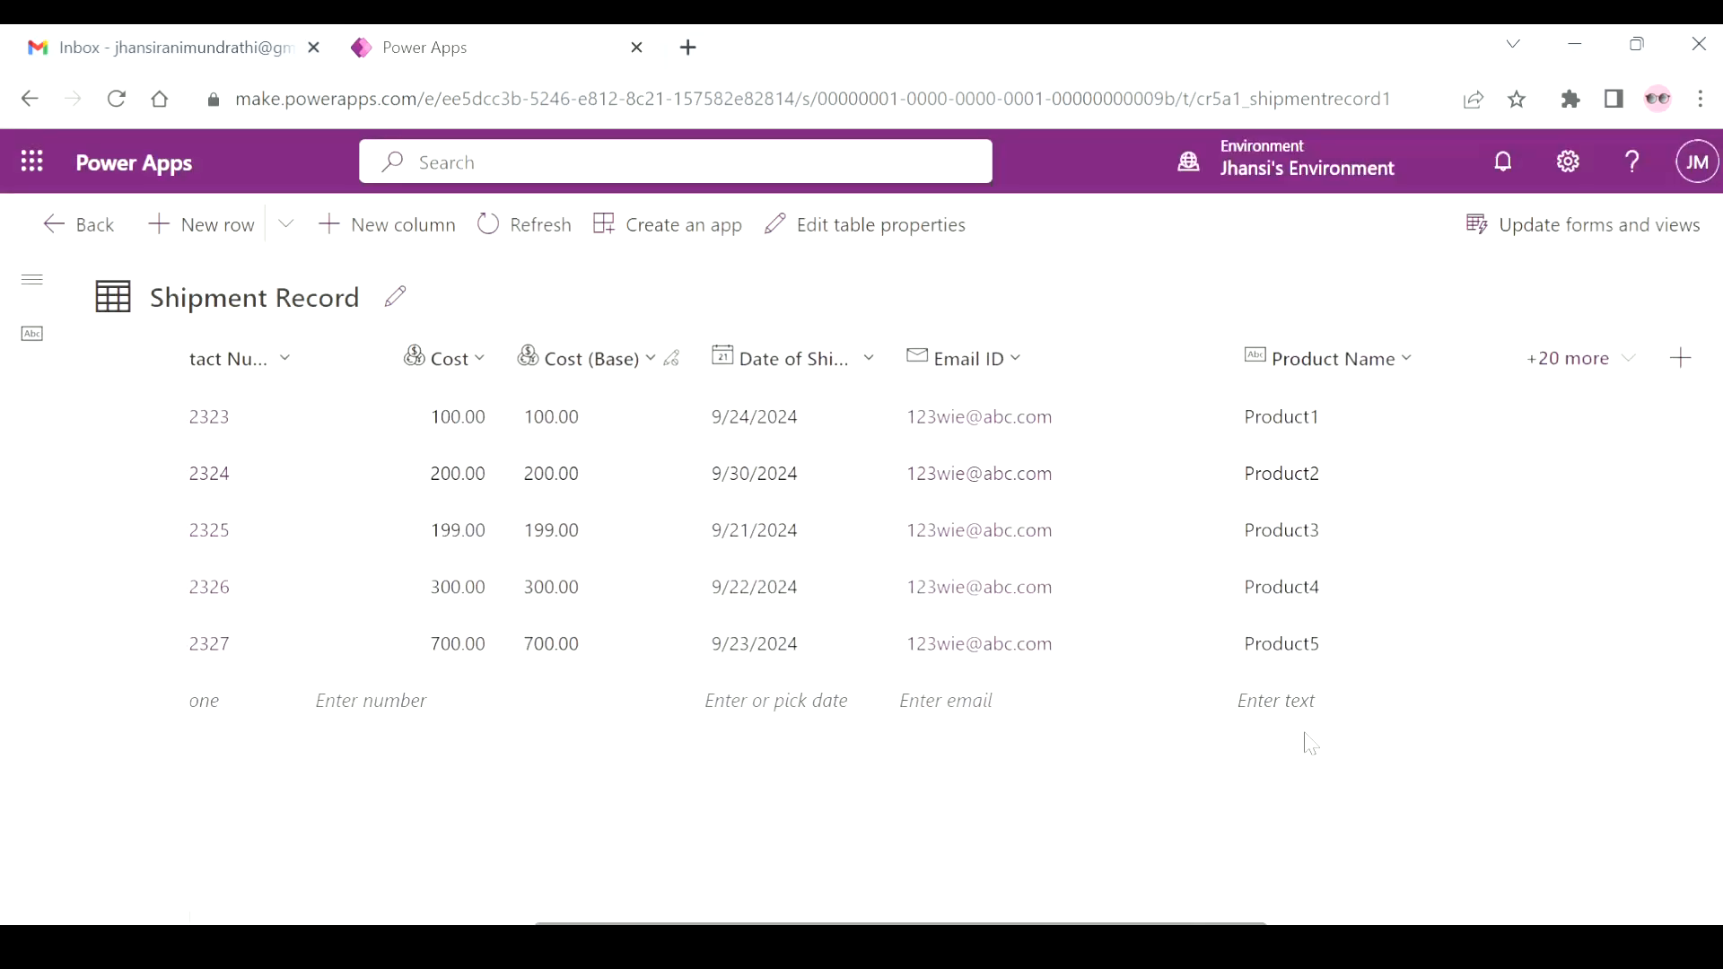
{"action": "left_click", "coordinate": [852, 377]}
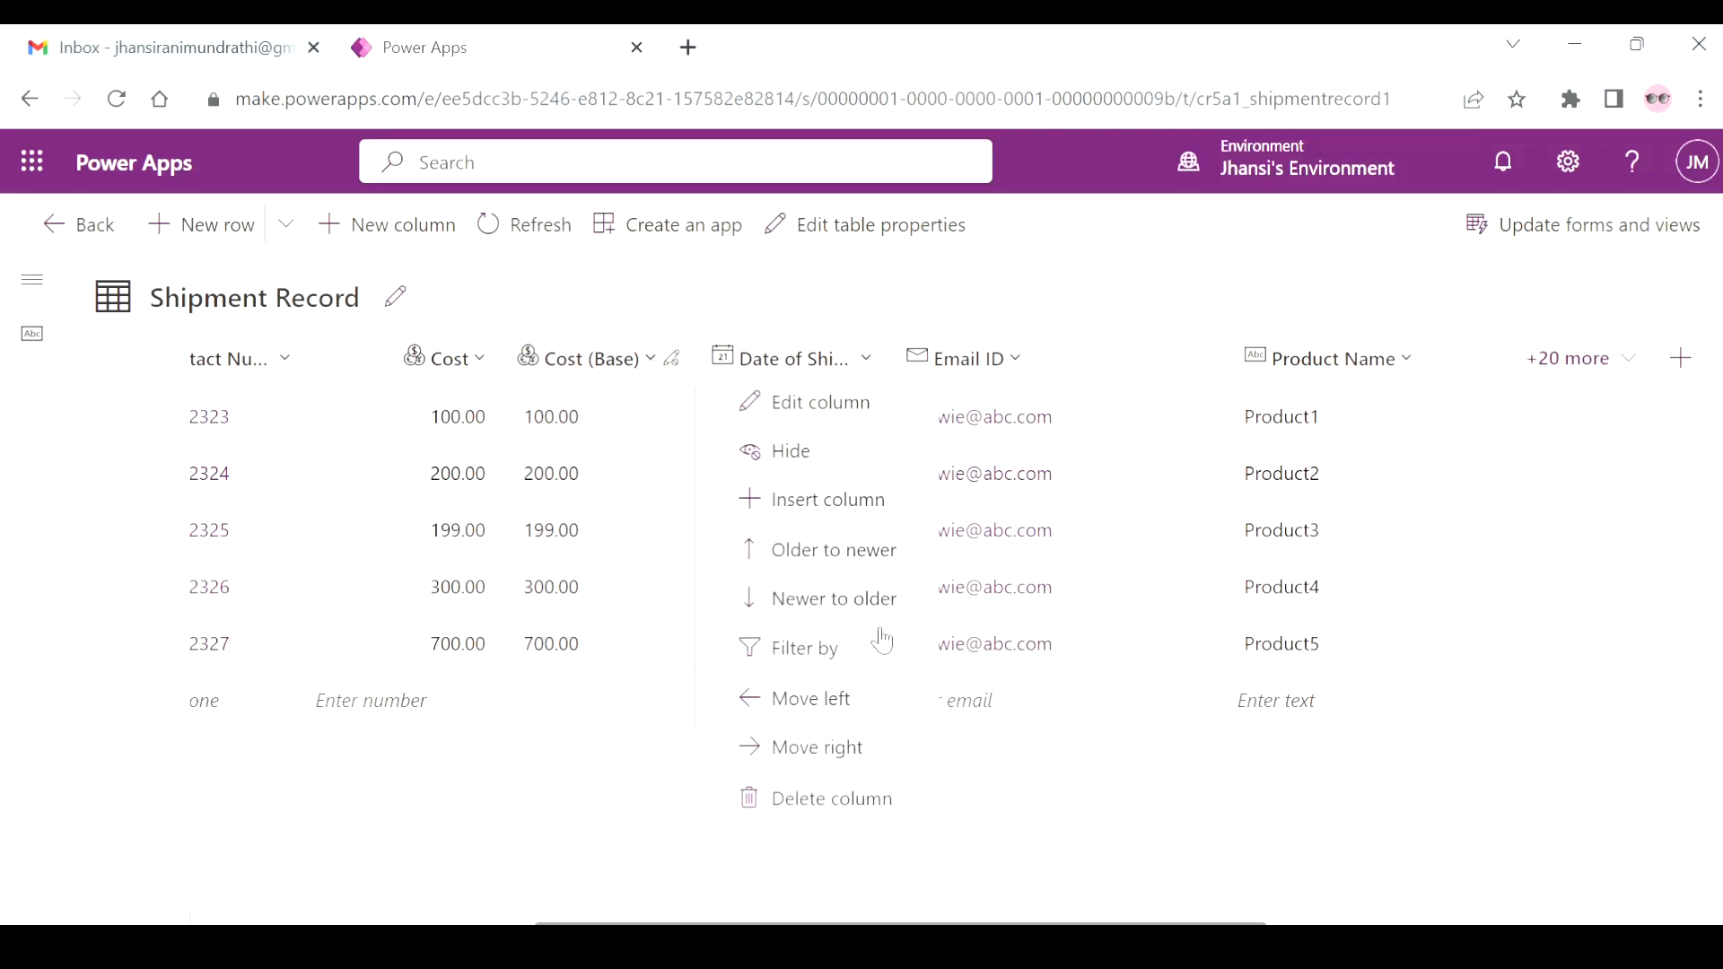
{"action": "left_click", "coordinate": [858, 413]}
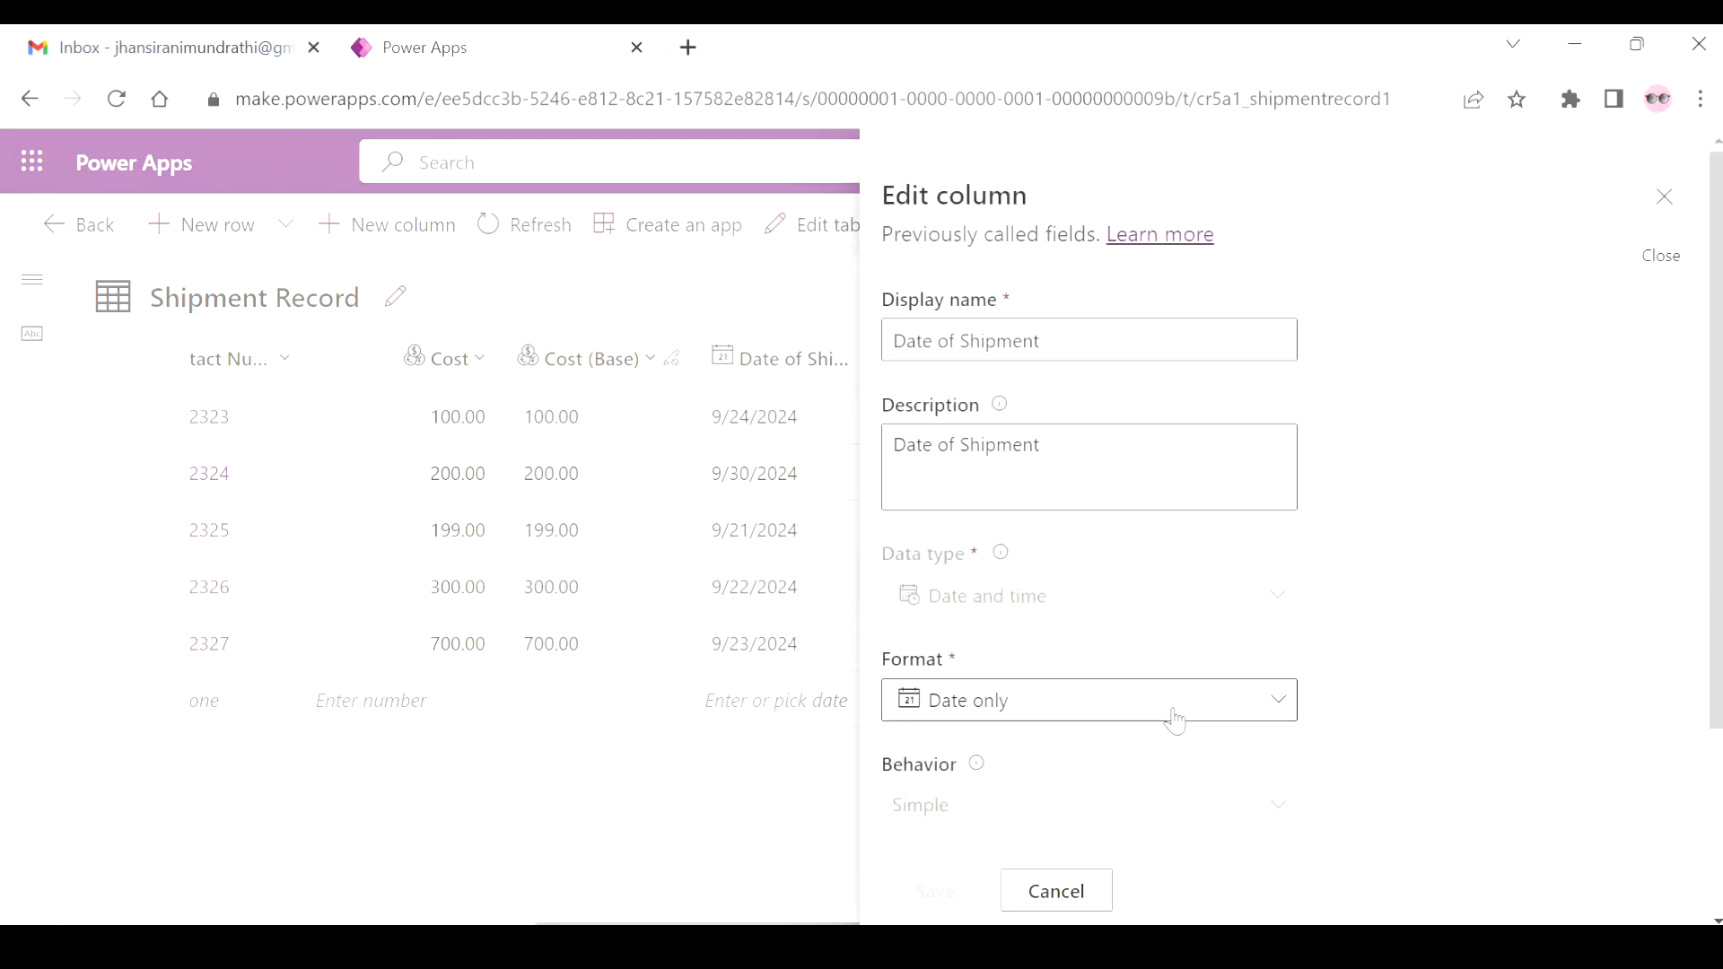
{"action": "scroll", "coordinate": [1175, 720], "scroll_direction": "down", "scroll_amount": 3}
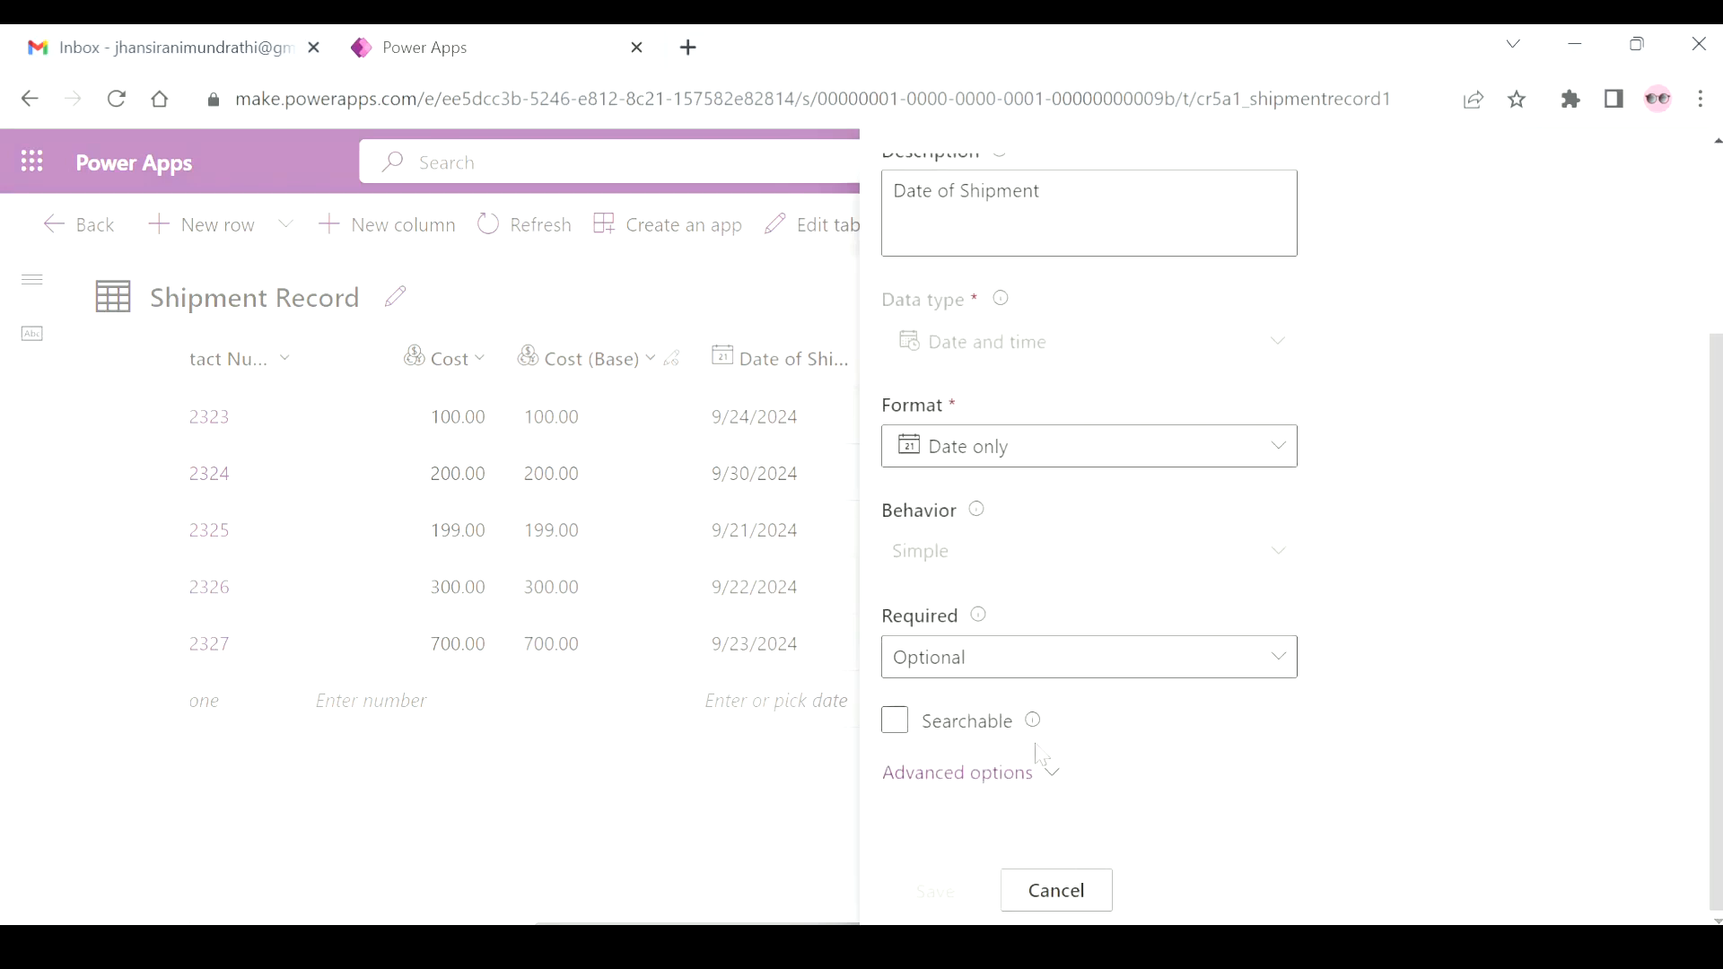
{"action": "left_click", "coordinate": [1057, 887]}
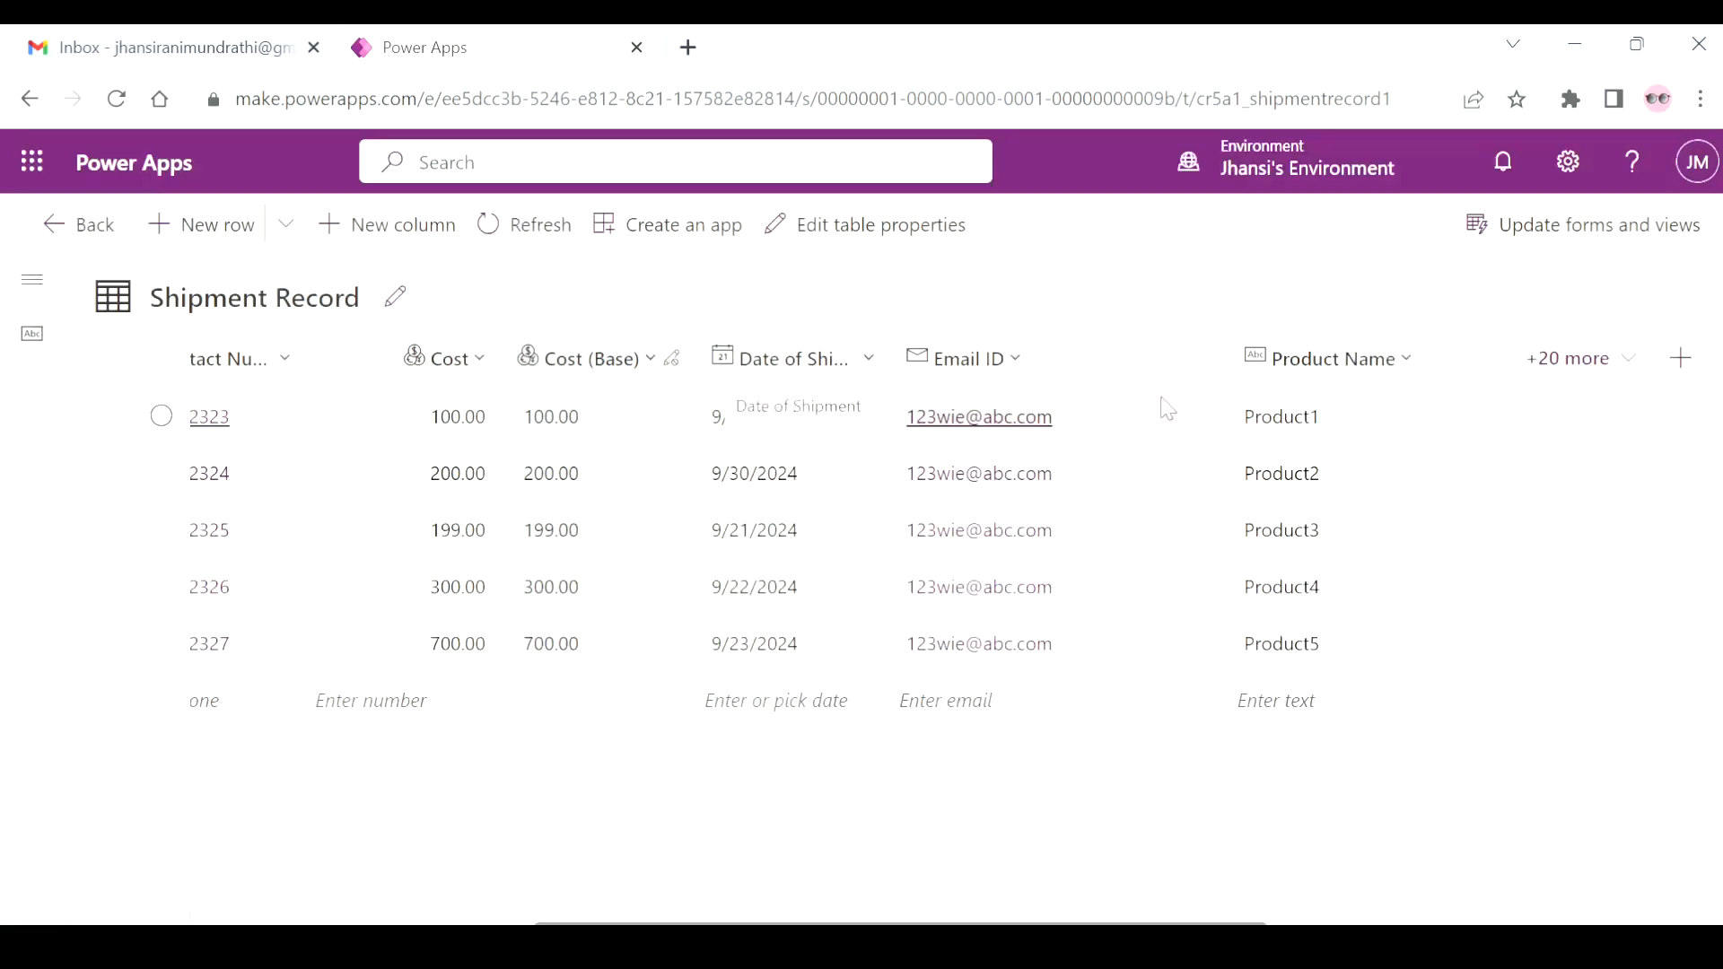
Inspect the Email ID column's data type, format and remaining settings, and close them without changes.
{"action": "left_click", "coordinate": [1012, 363]}
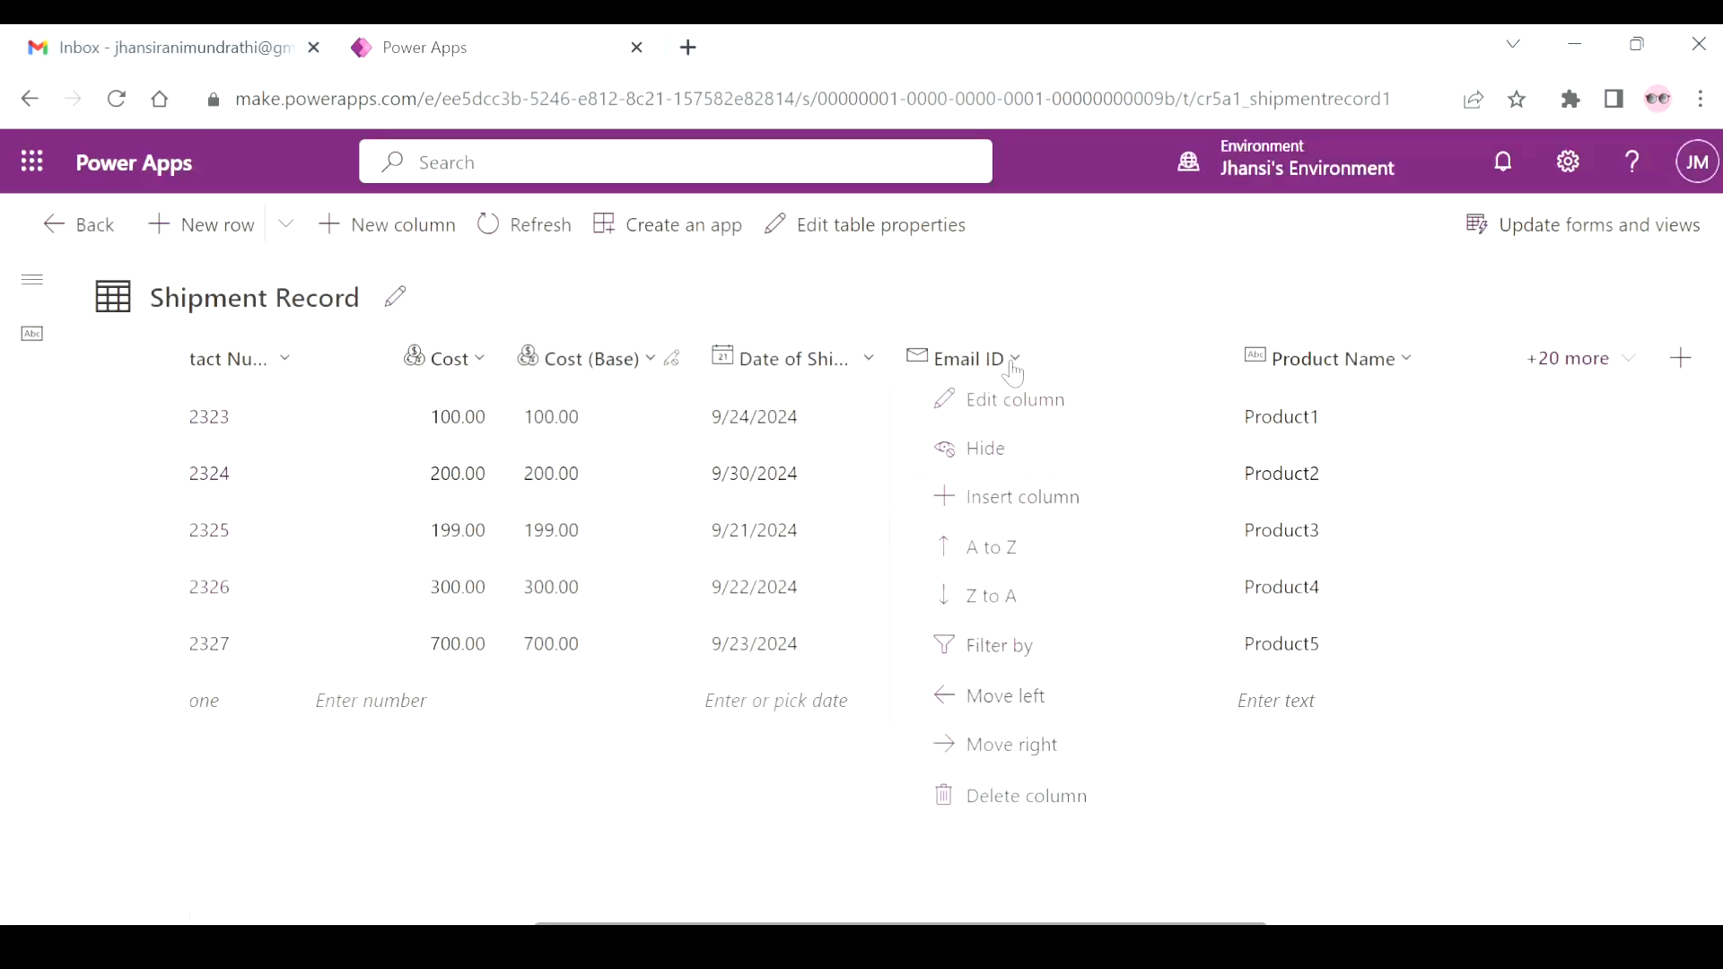
{"action": "left_click", "coordinate": [1046, 406]}
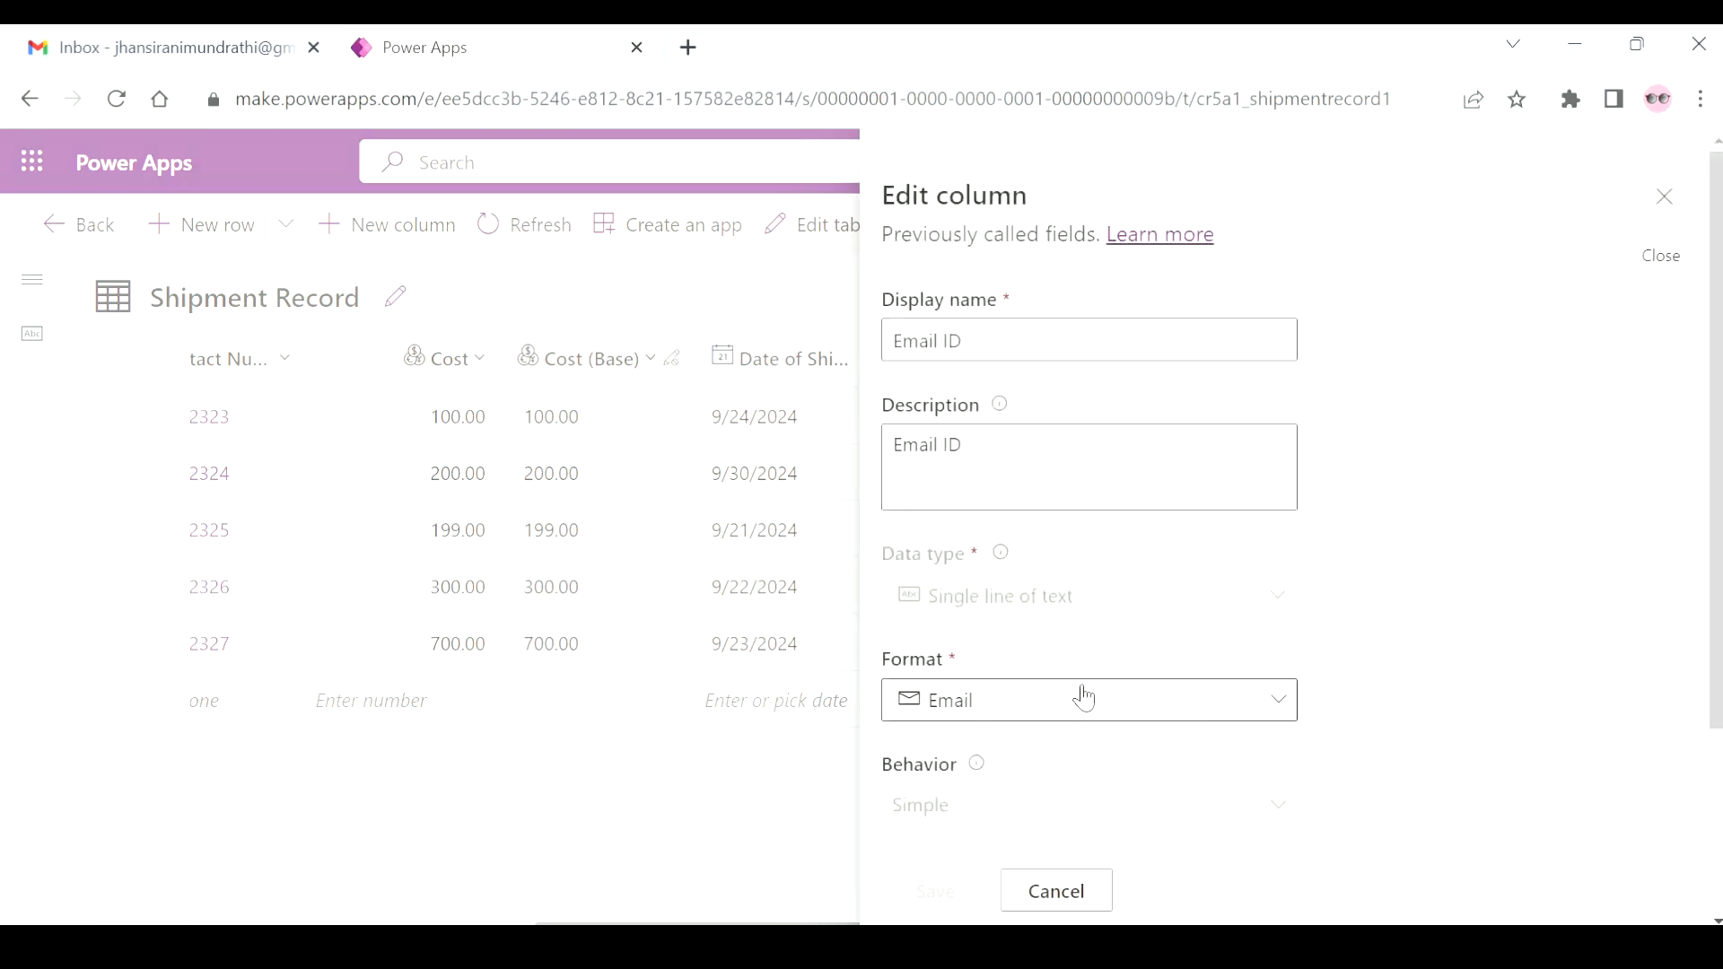
{"action": "scroll", "coordinate": [1084, 696], "scroll_direction": "down", "scroll_amount": 3}
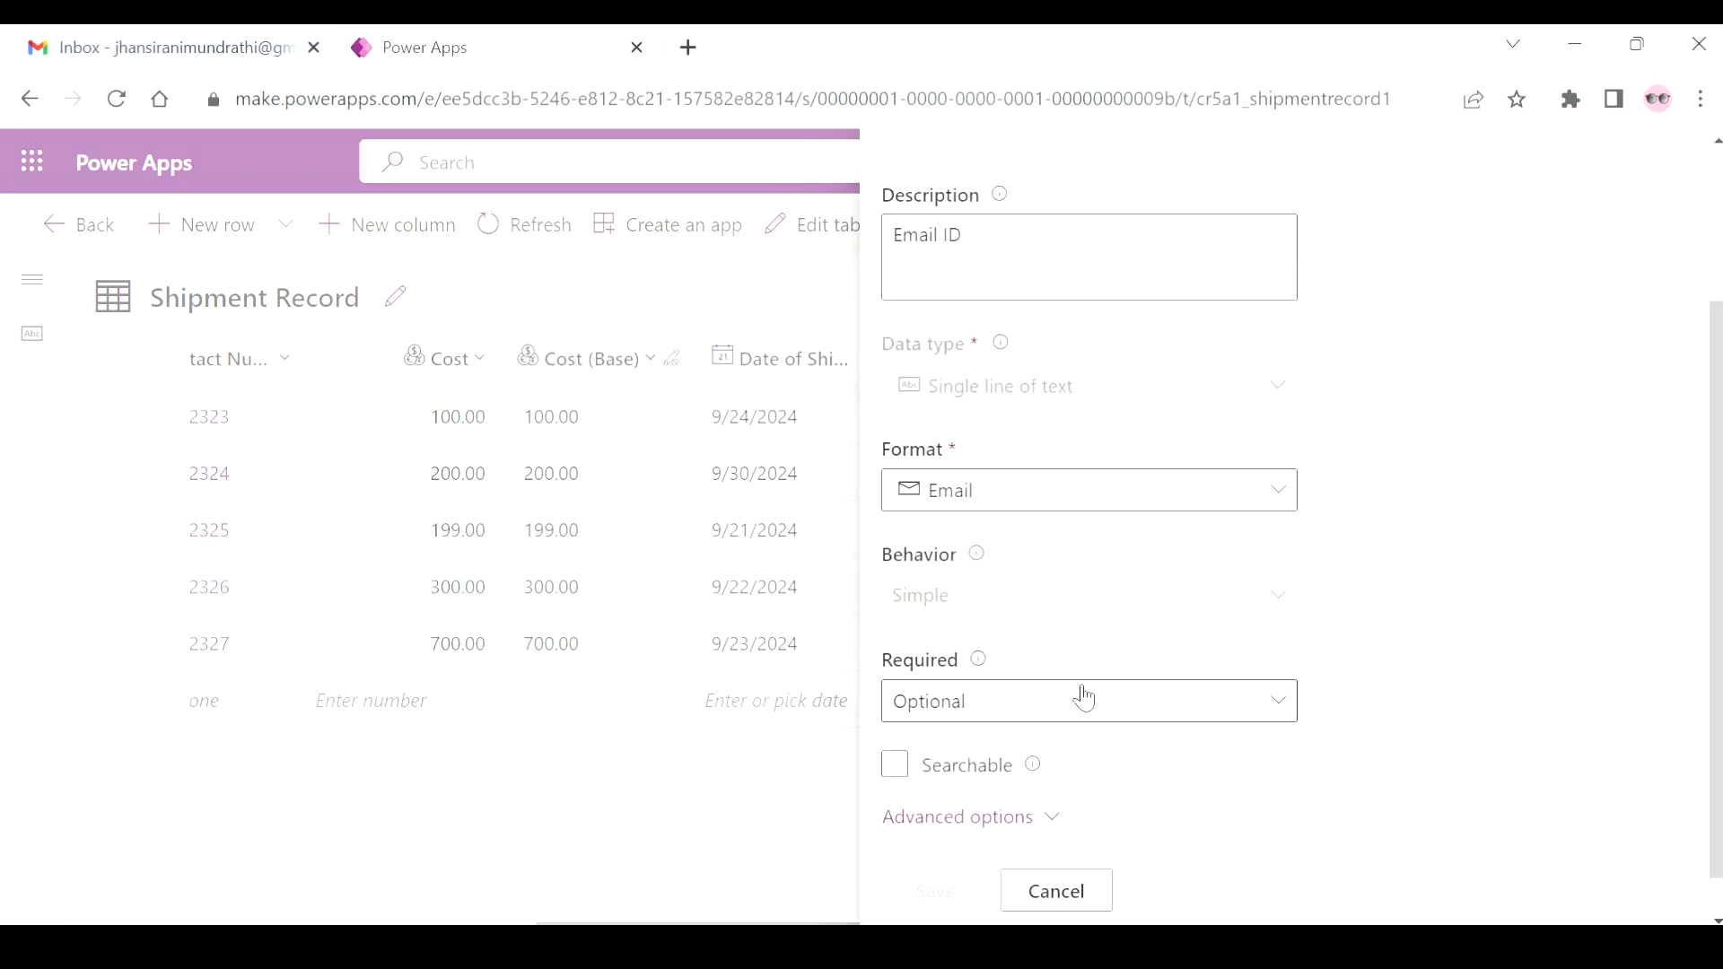
{"action": "left_click", "coordinate": [1069, 890]}
Look through the Product Name column's settings, including its data type and format, and close them without changes.
{"action": "left_click", "coordinate": [1409, 386]}
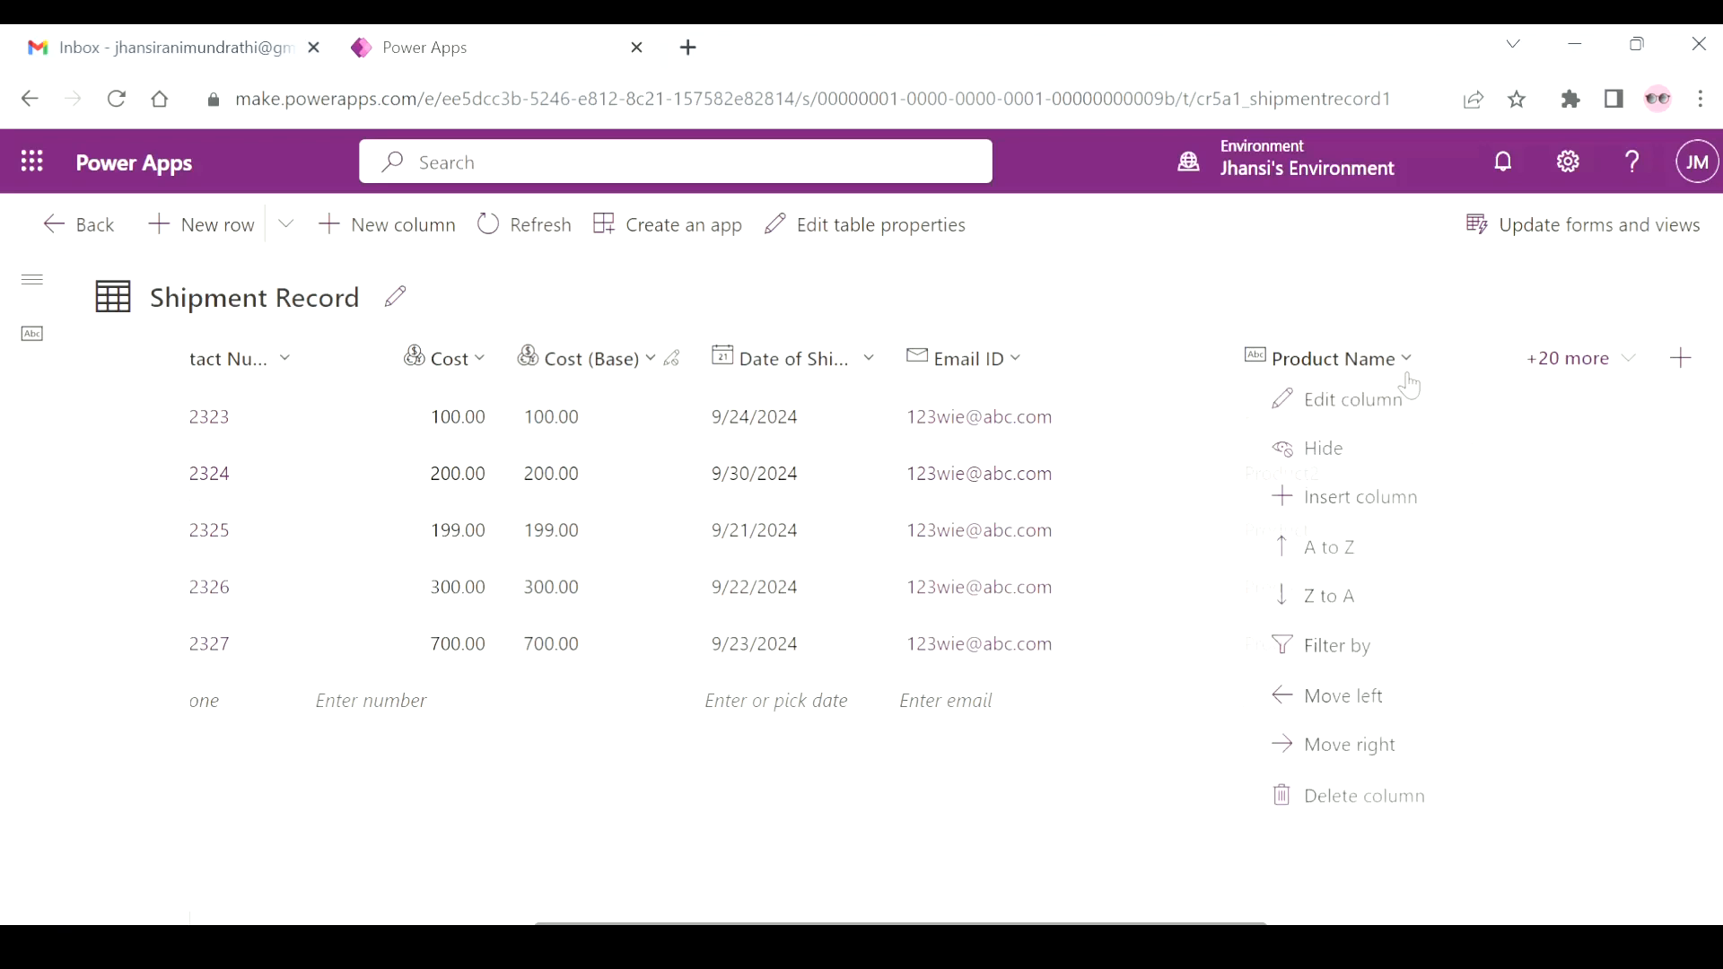
{"action": "left_click", "coordinate": [1357, 400]}
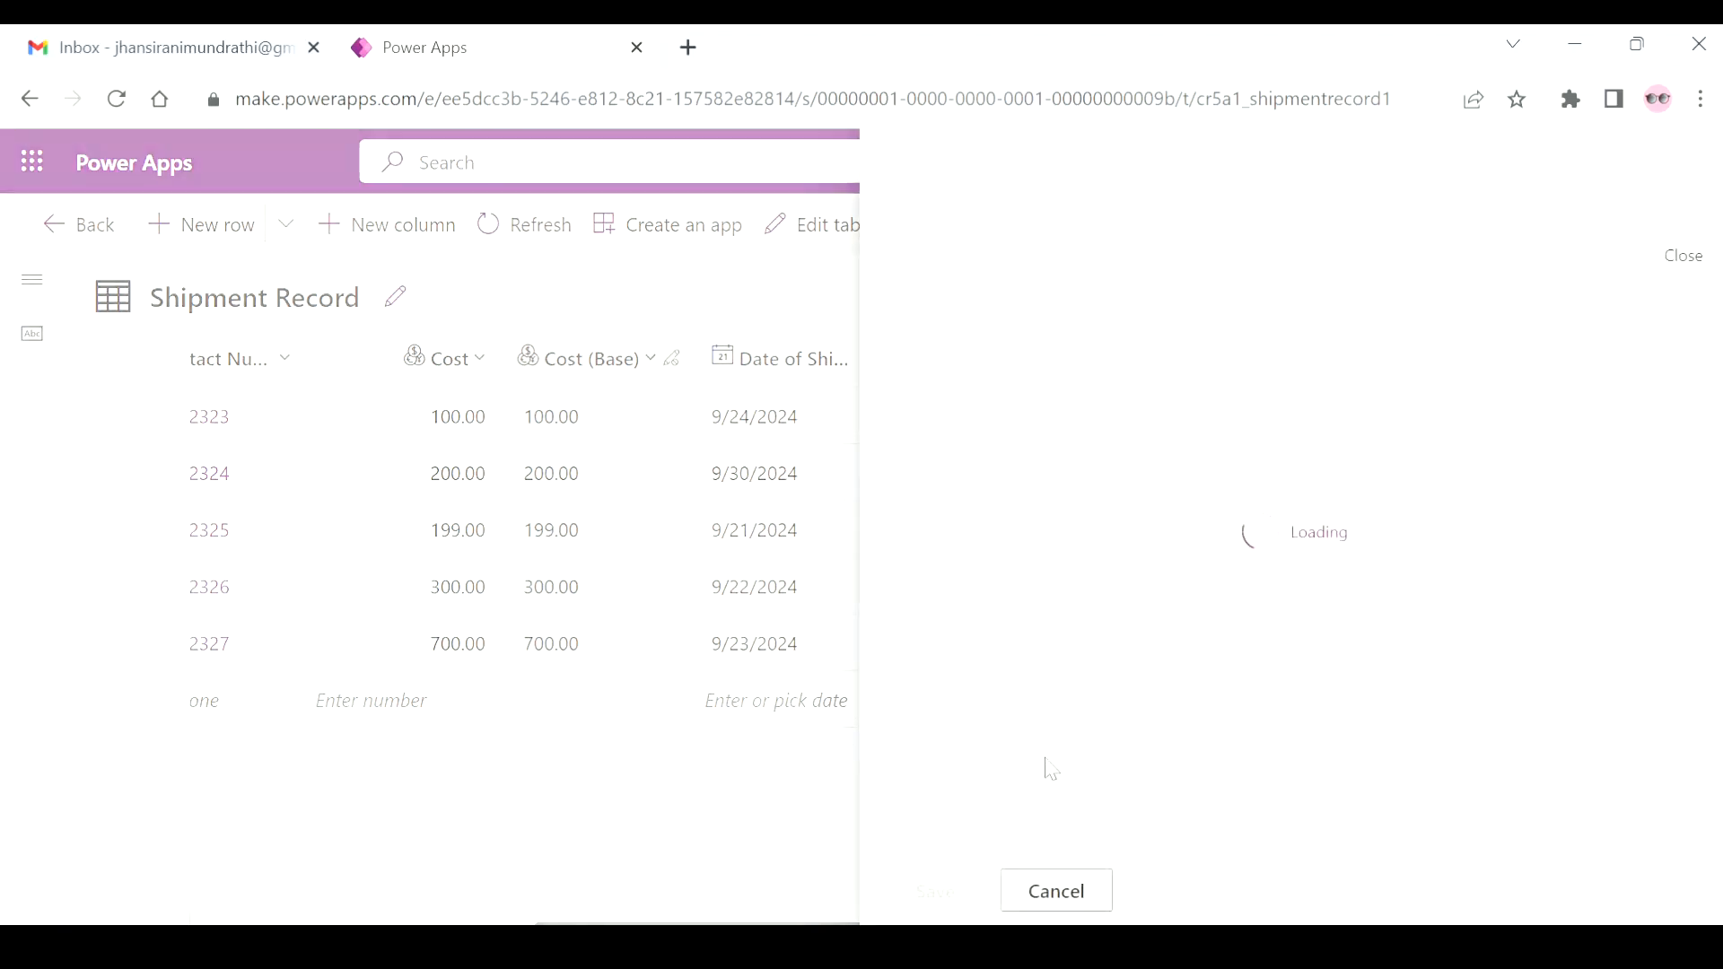
{"action": "scroll", "coordinate": [1045, 752], "scroll_direction": "down", "scroll_amount": 3}
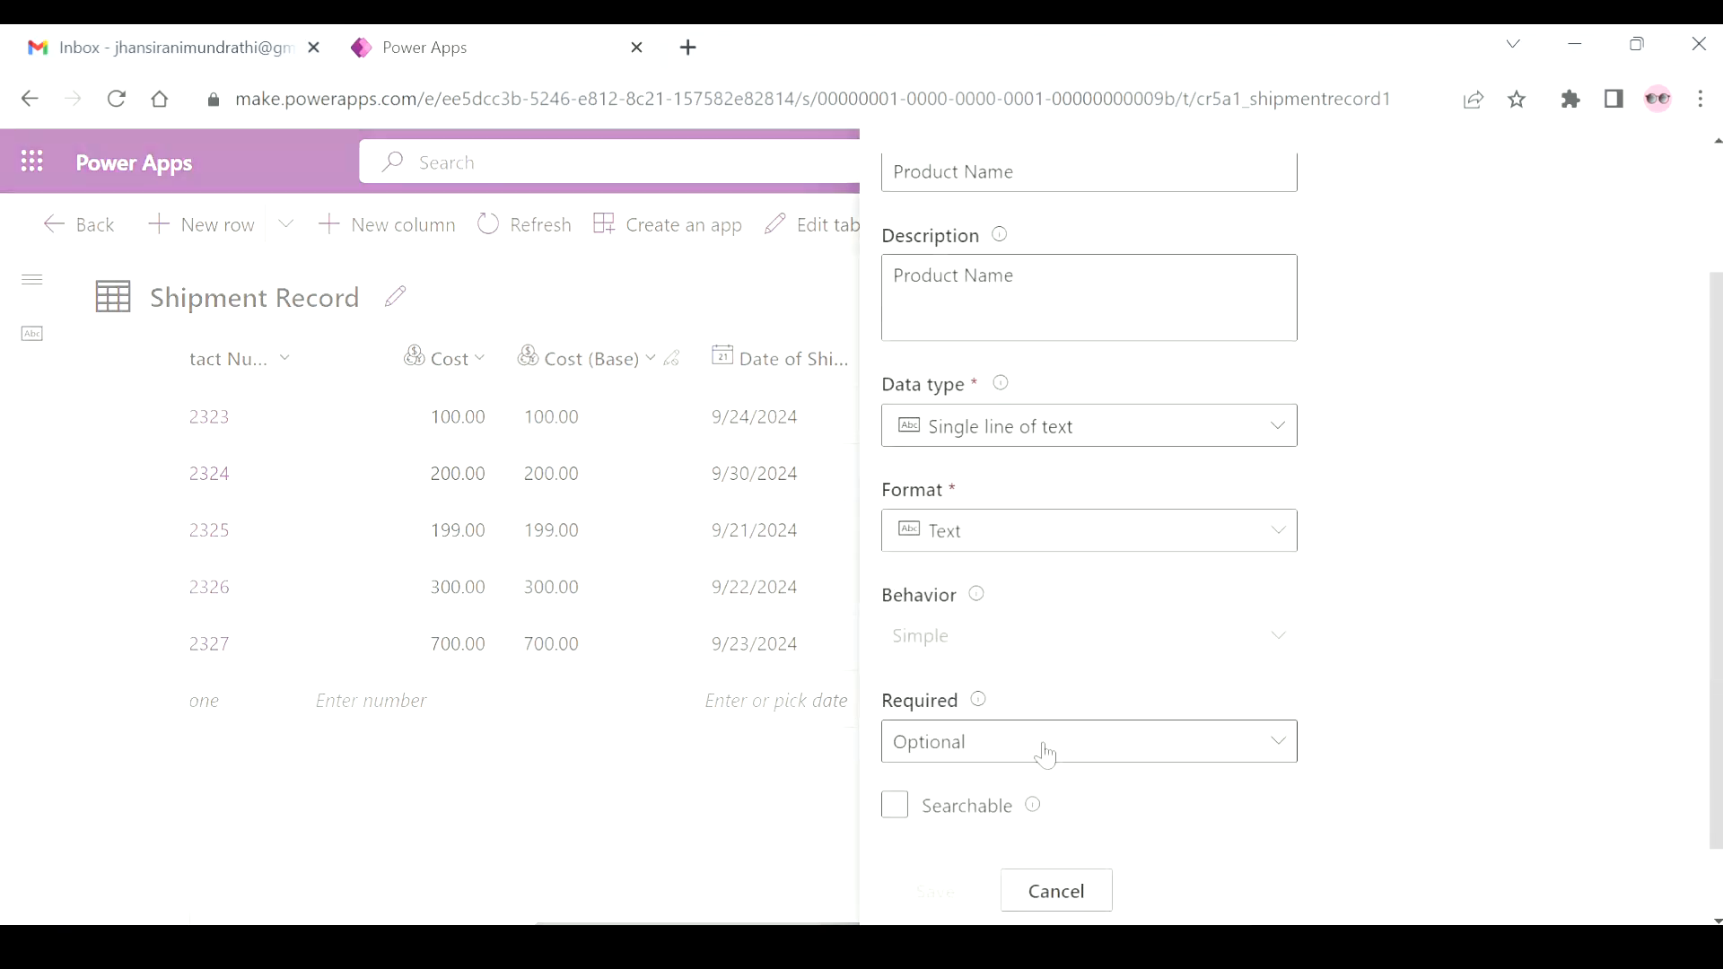
{"action": "left_click", "coordinate": [1057, 892]}
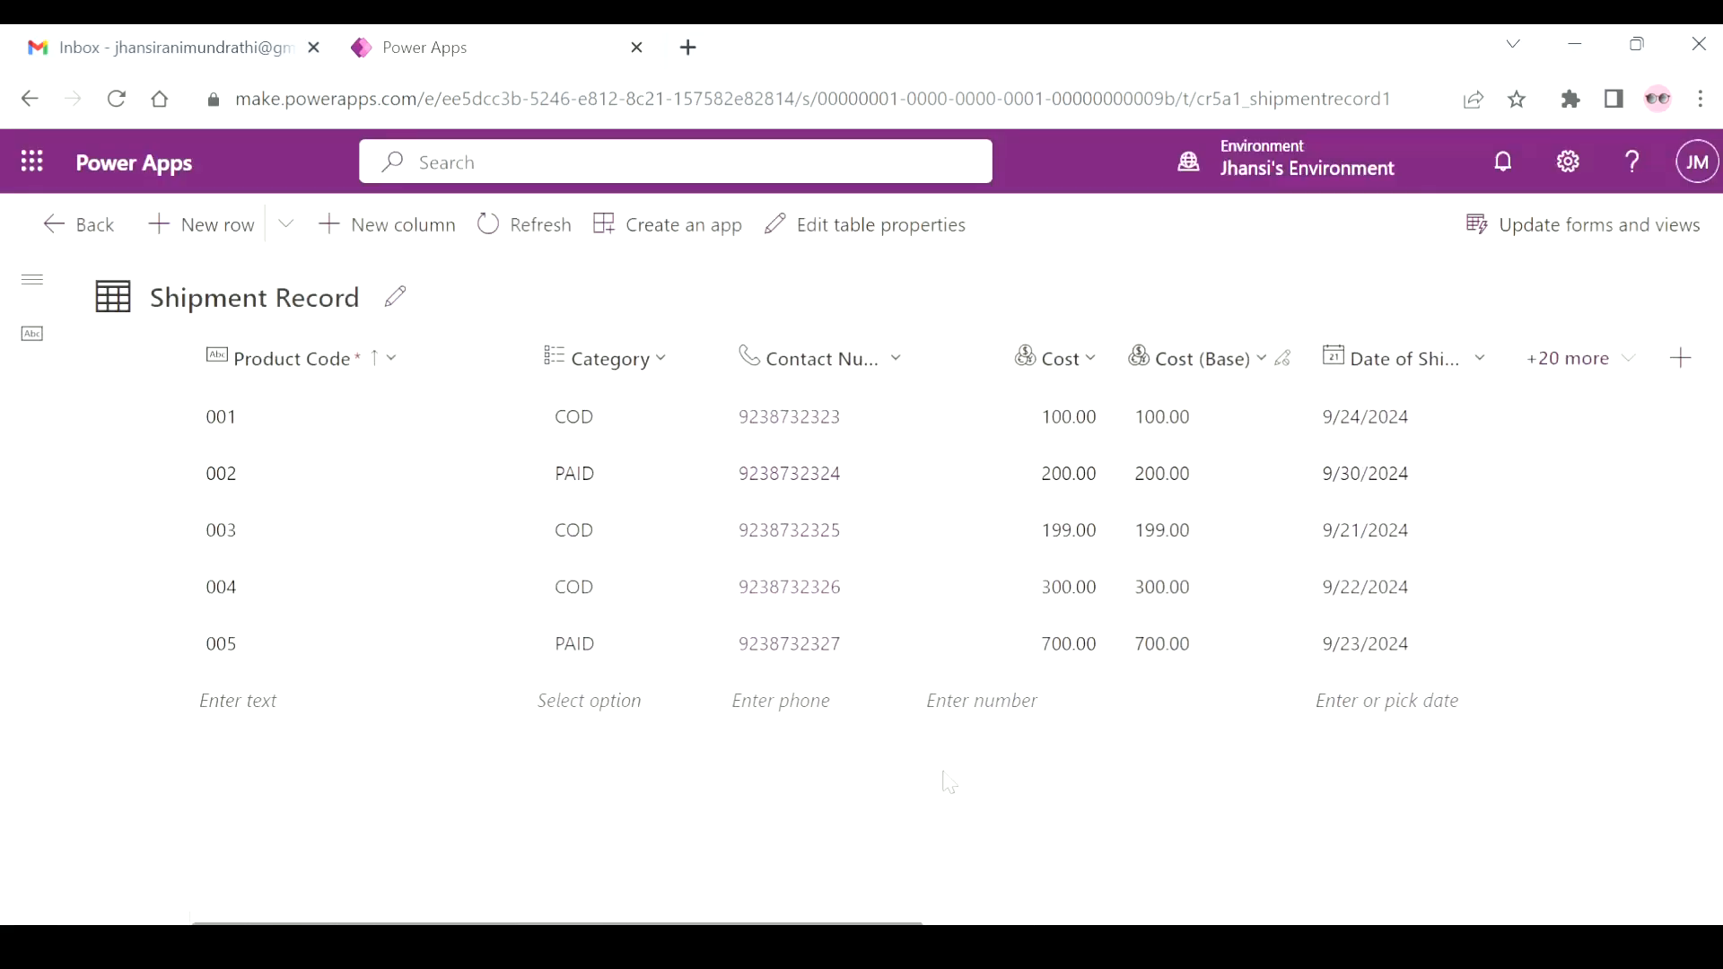
{"action": "scroll", "coordinate": [943, 773], "scroll_direction": "right", "scroll_amount": 6}
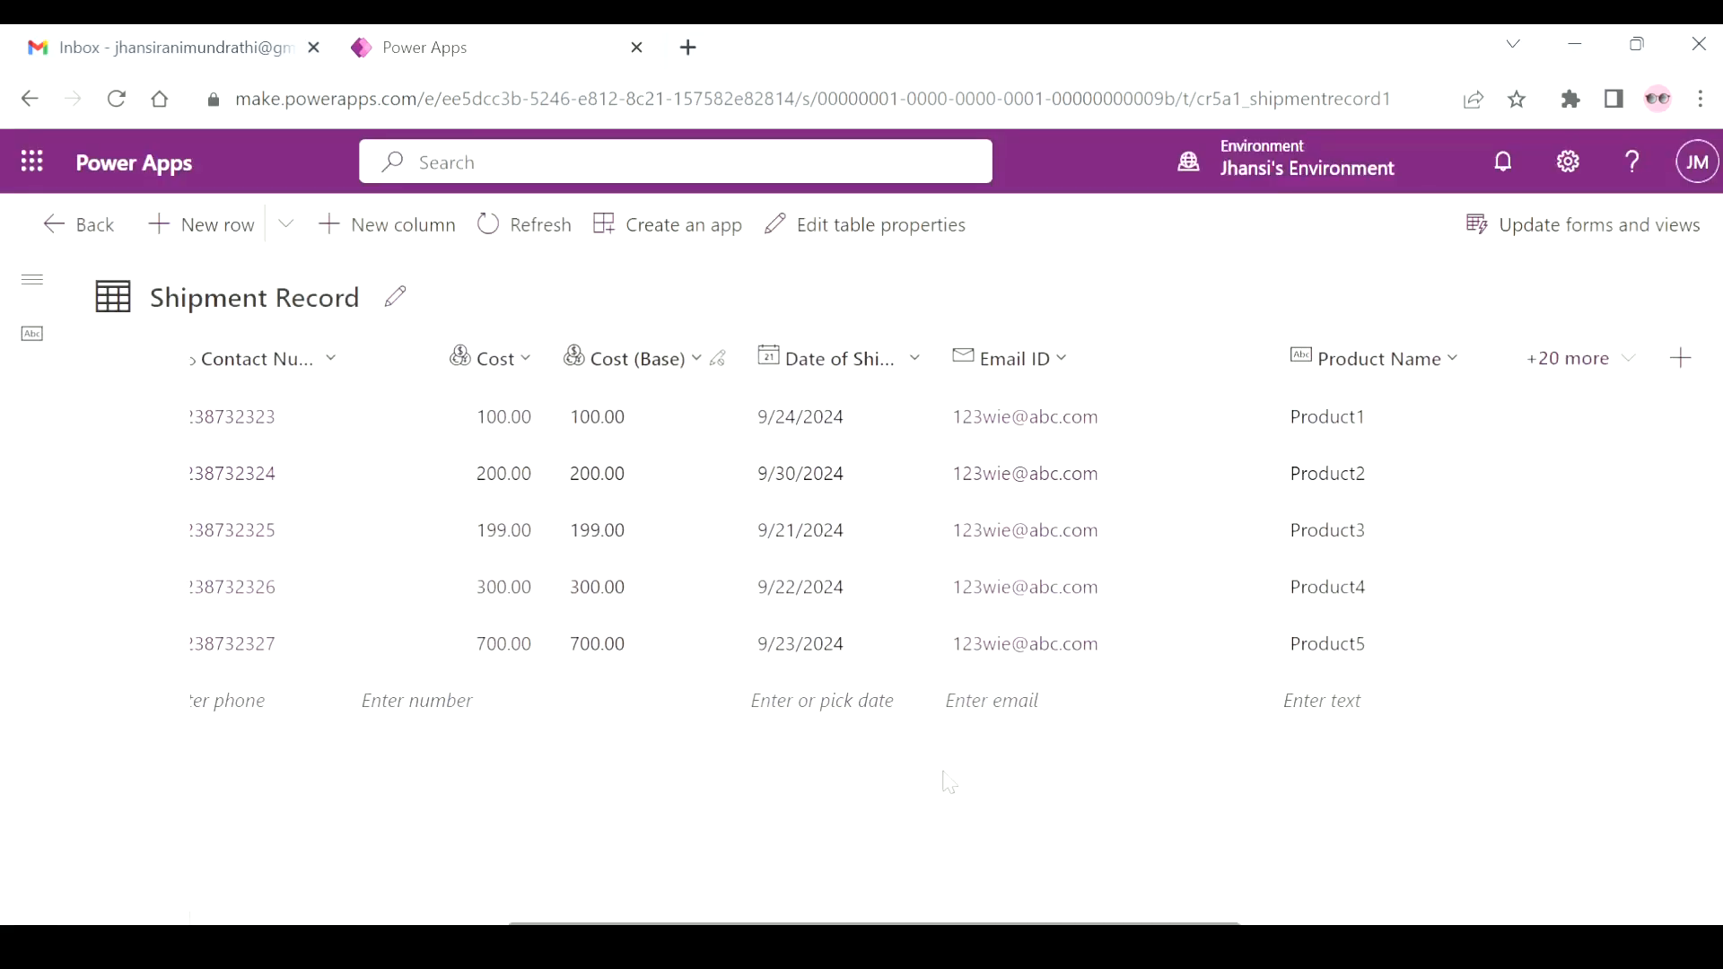